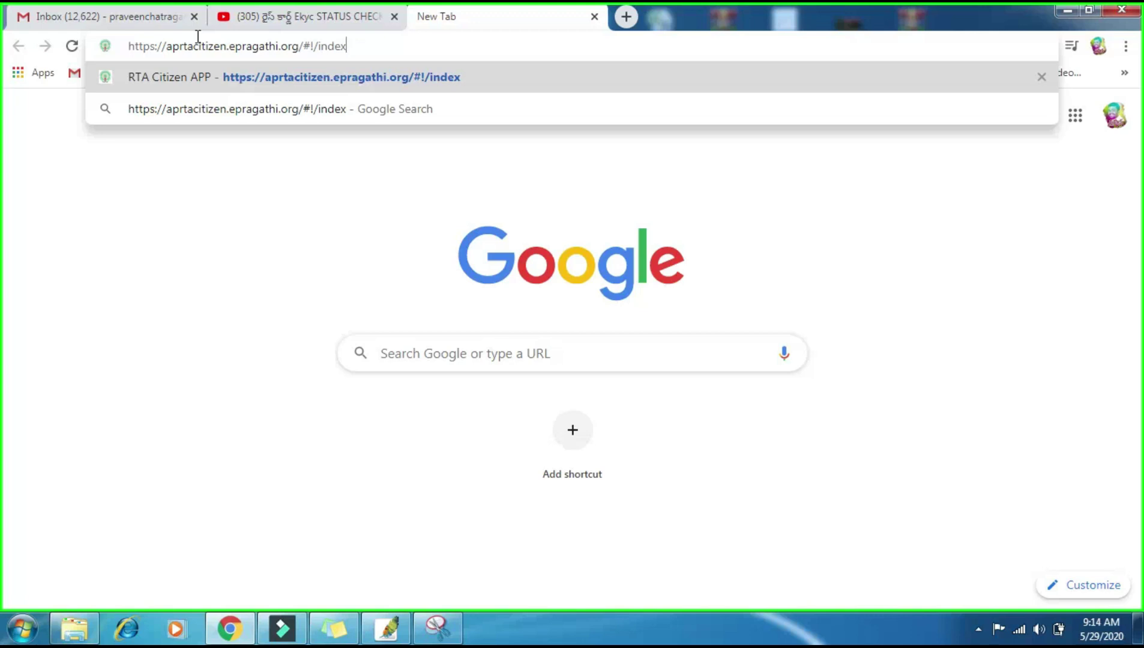
# Step: Load the Andhra Pradesh Transport Department's RTA Citizen APP home page in Chrome
pyautogui.press('Return')
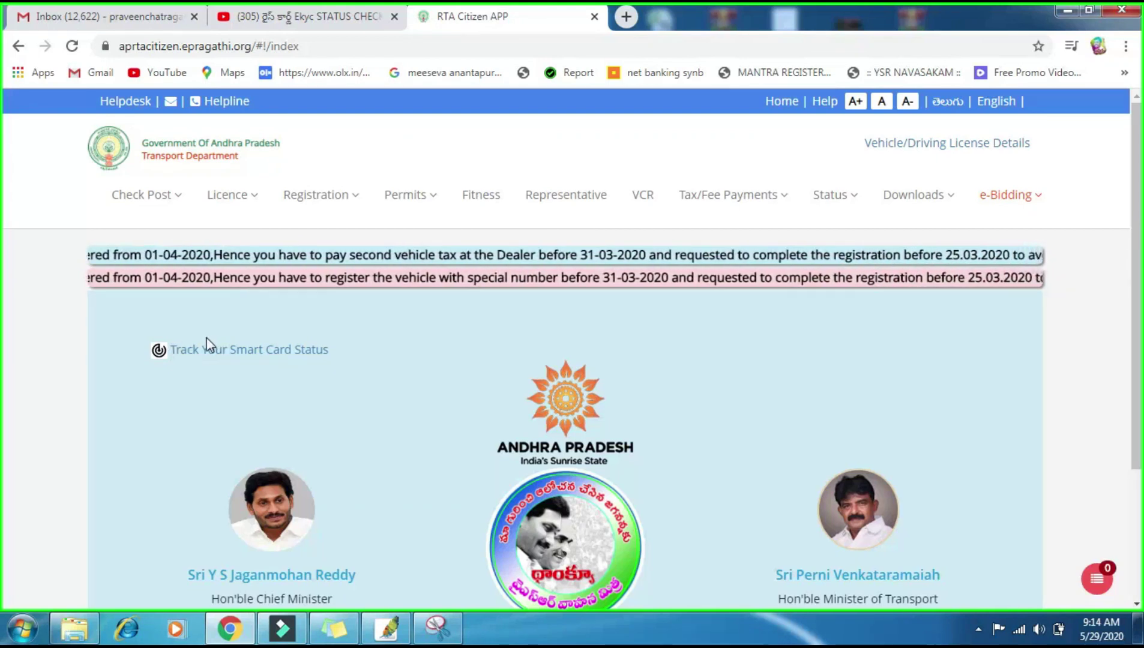
# Step: Search e-Bidding's Available List with Transport Type Non-Transport and Search Type Left Over
pyautogui.click(1000, 198)
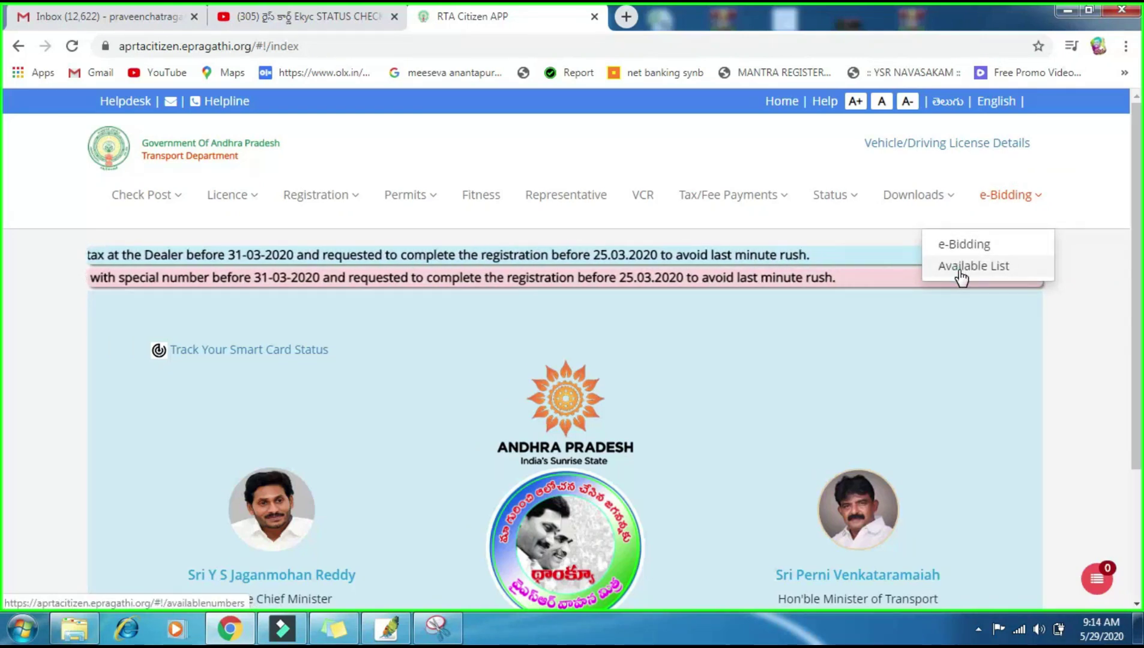
pyautogui.click(958, 268)
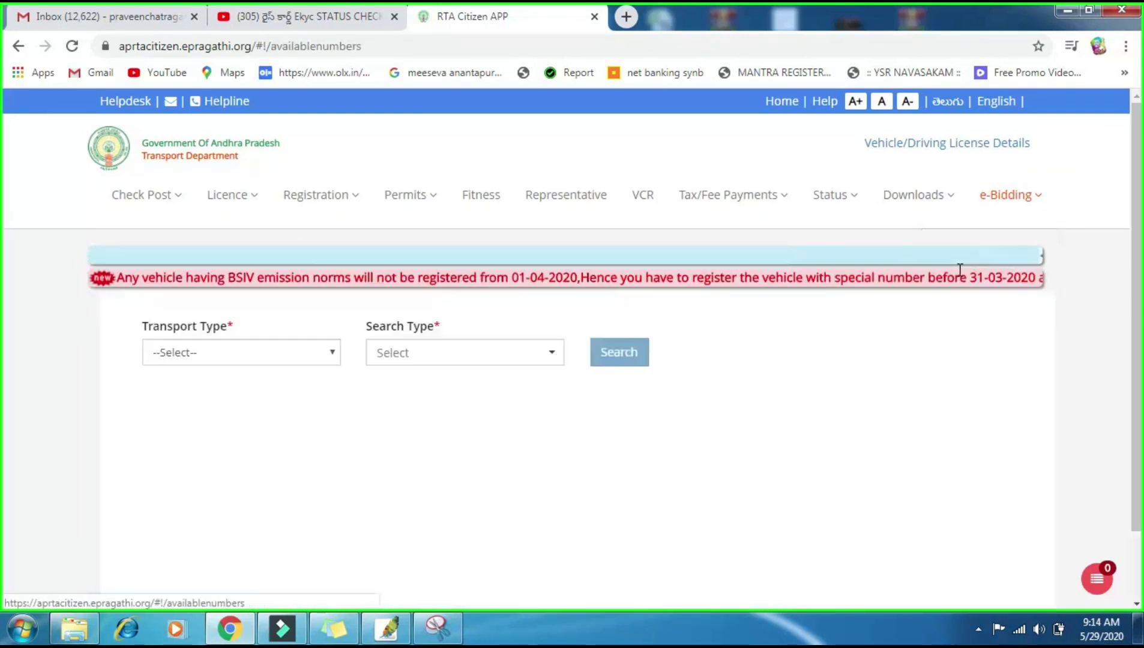
pyautogui.click(192, 354)
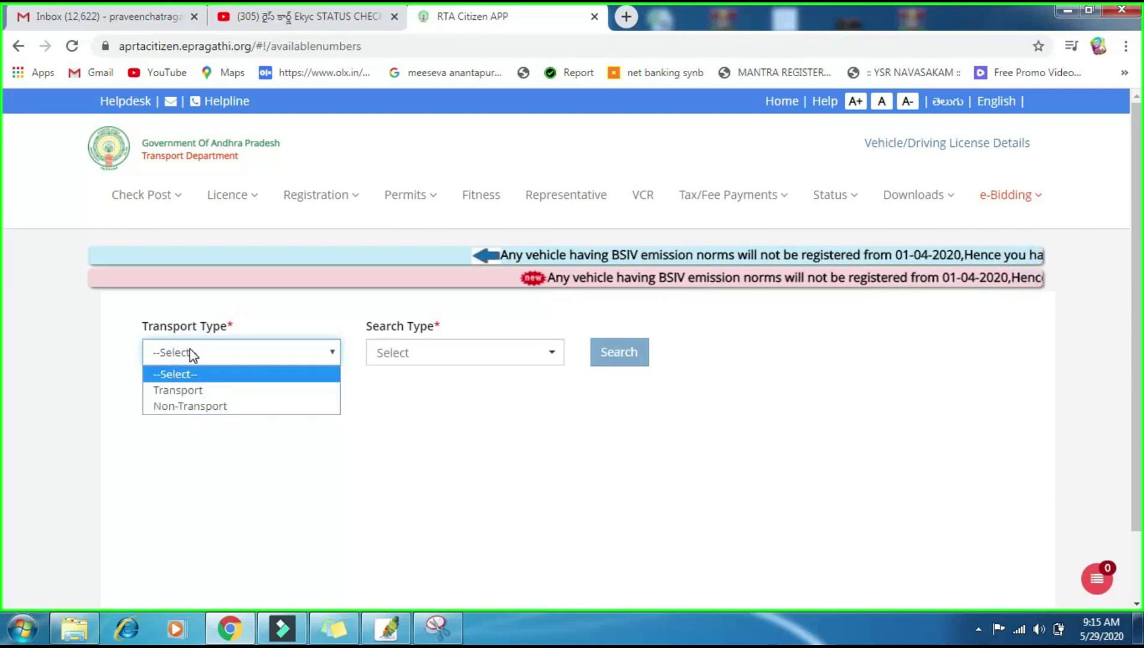
pyautogui.click(204, 407)
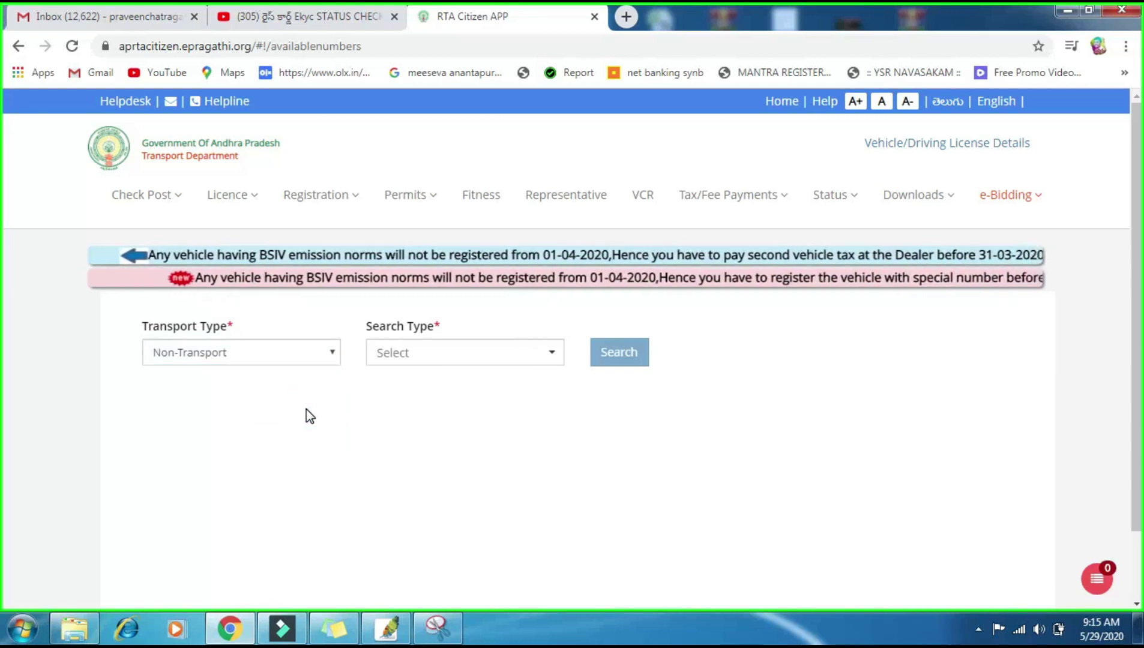
pyautogui.click(393, 351)
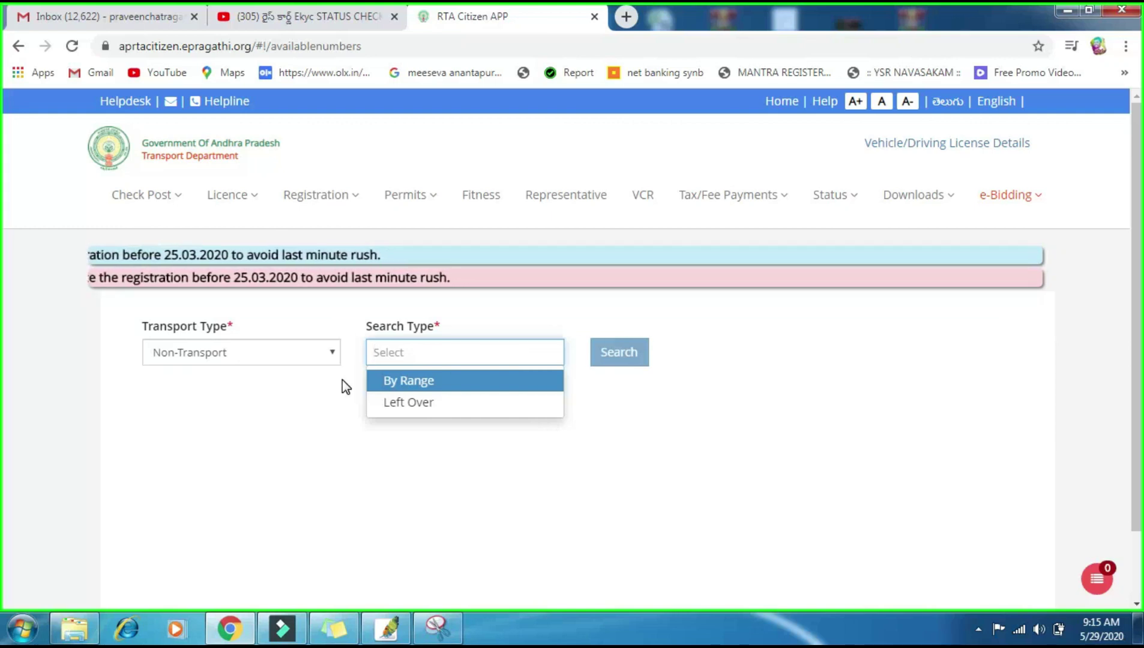
pyautogui.click(408, 403)
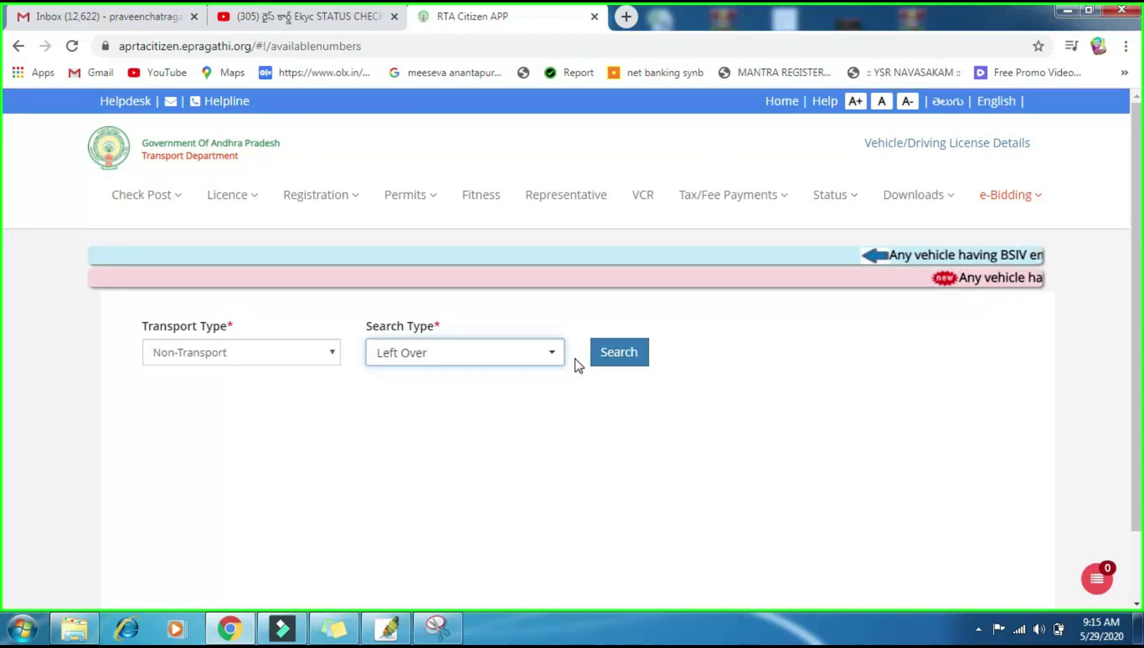
pyautogui.click(606, 367)
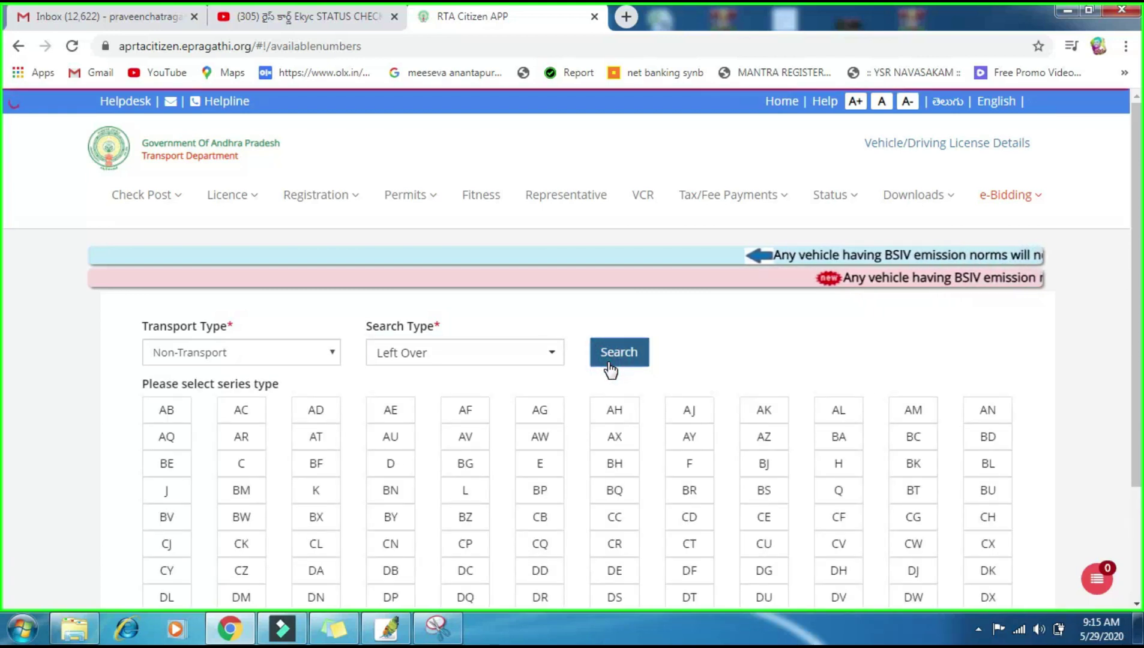
pyautogui.scroll(-3, 613, 371)
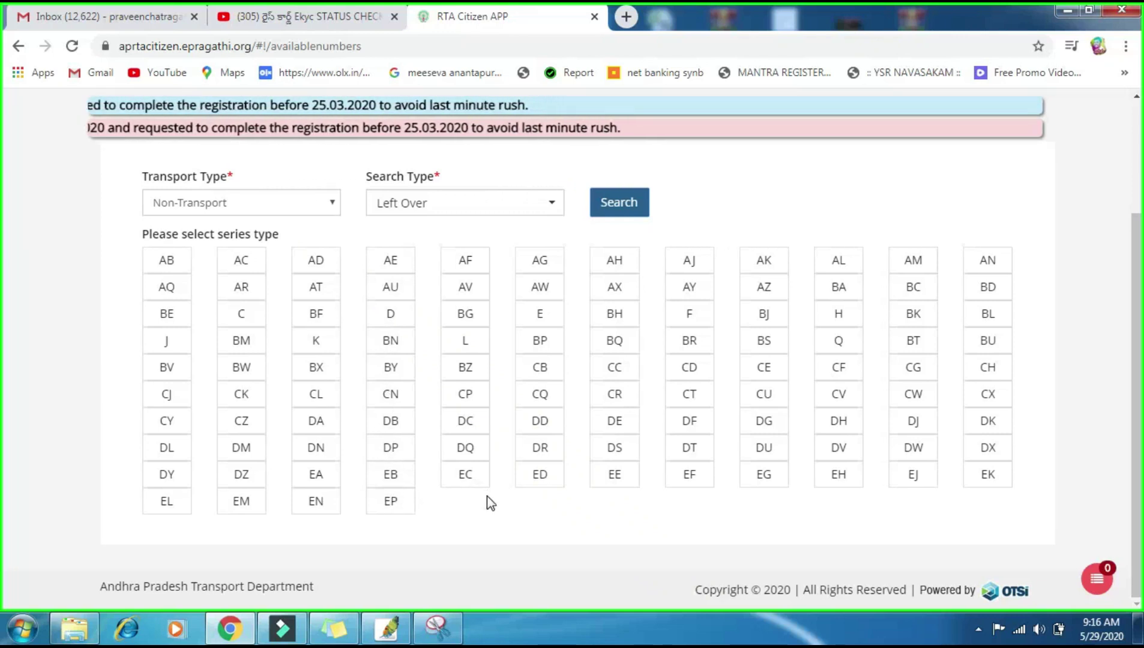
# Step: Find and choose the DJ series to list its available numbers
pyautogui.hotkey('ctrl', 'f')
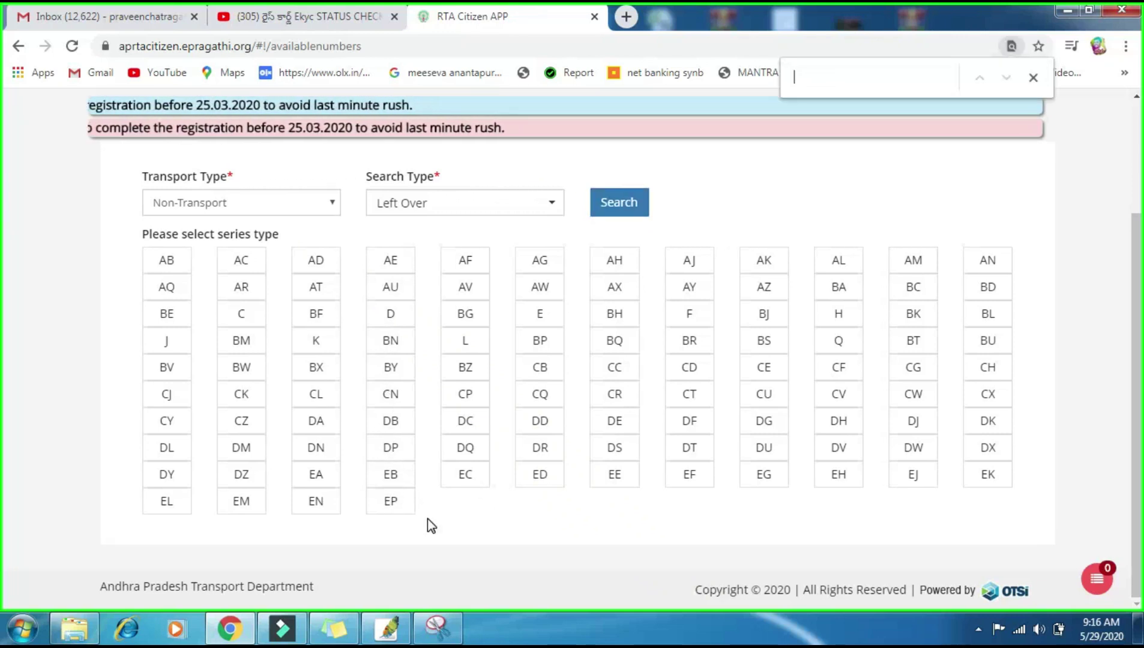
pyautogui.write('DJ')
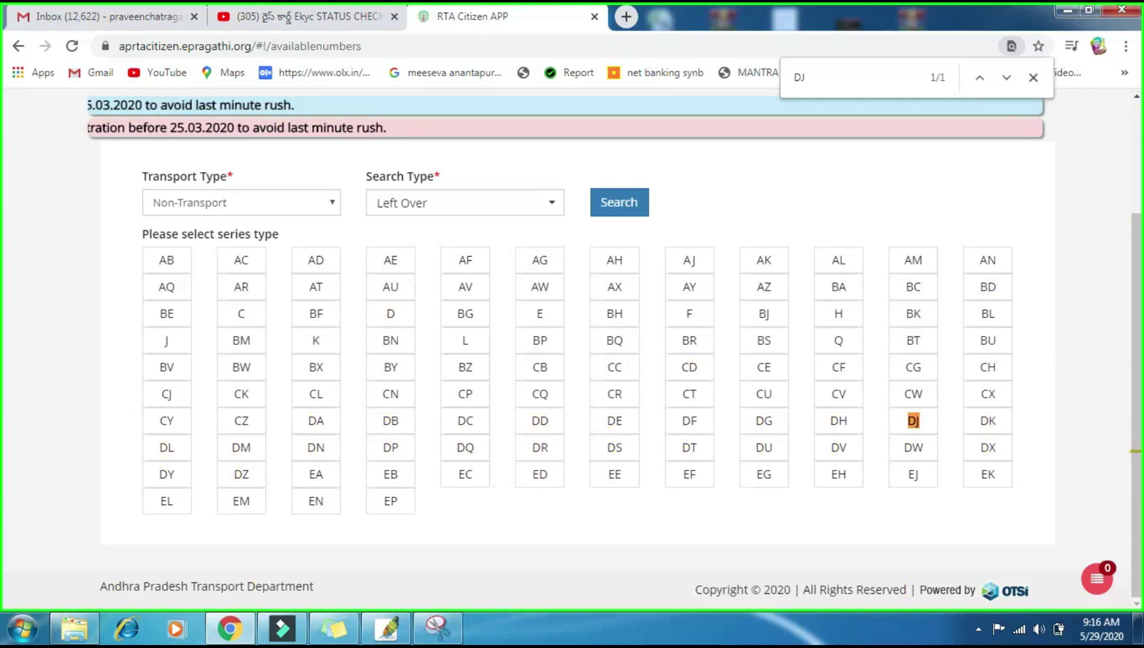
pyautogui.click(913, 422)
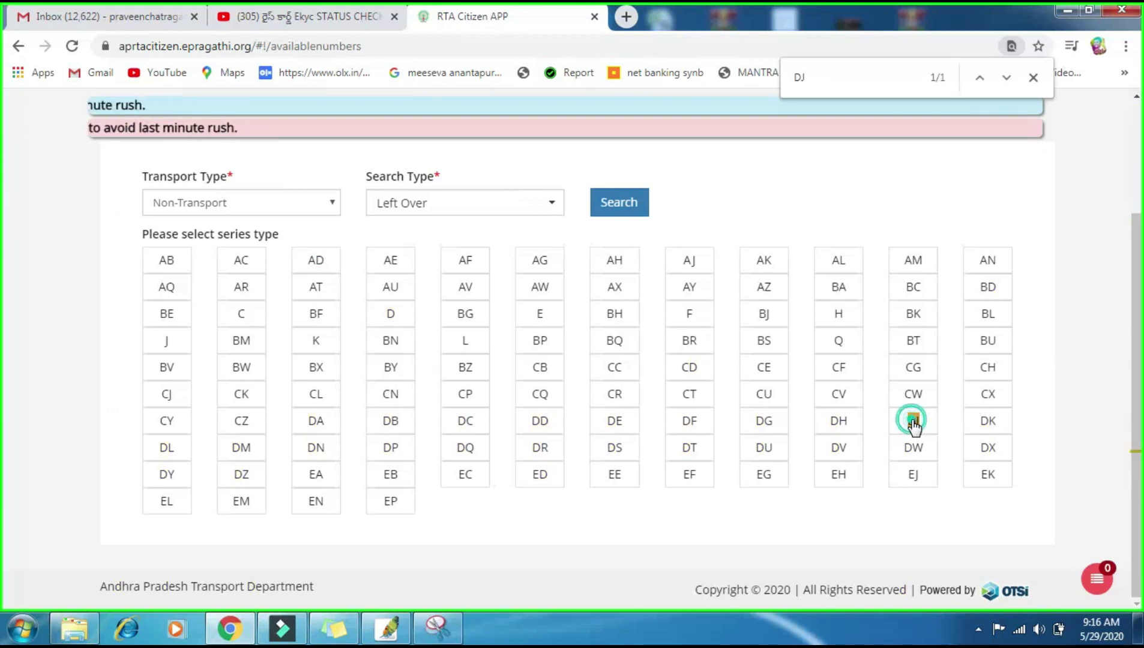
pyautogui.click(1033, 78)
pyautogui.scroll(-4, 792, 316)
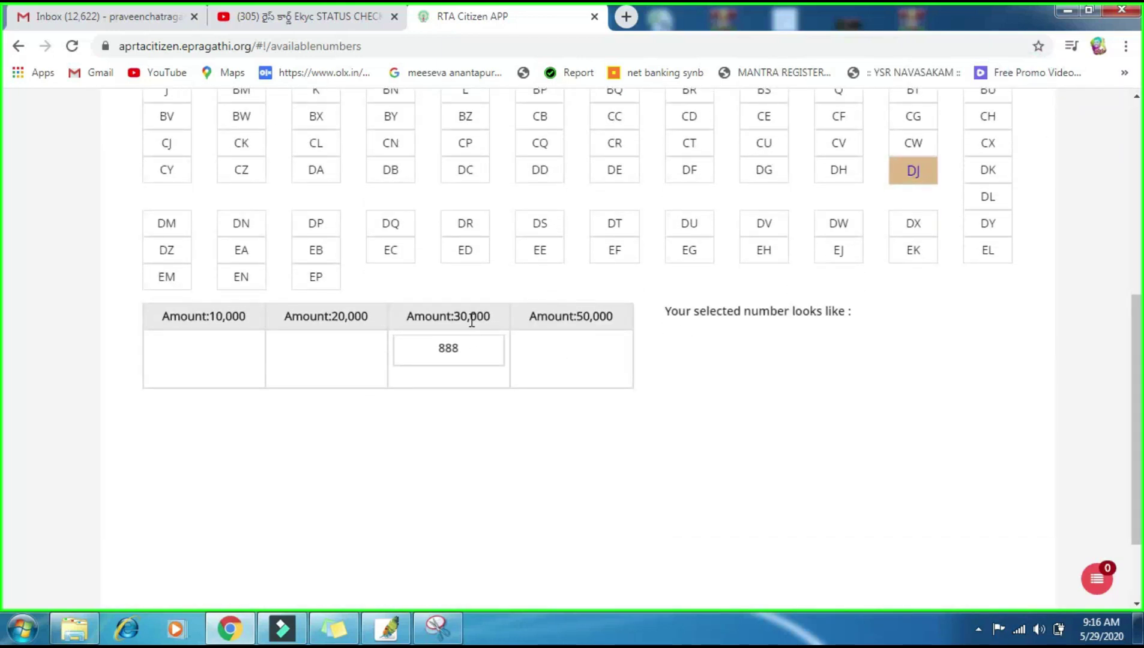
pyautogui.click(444, 351)
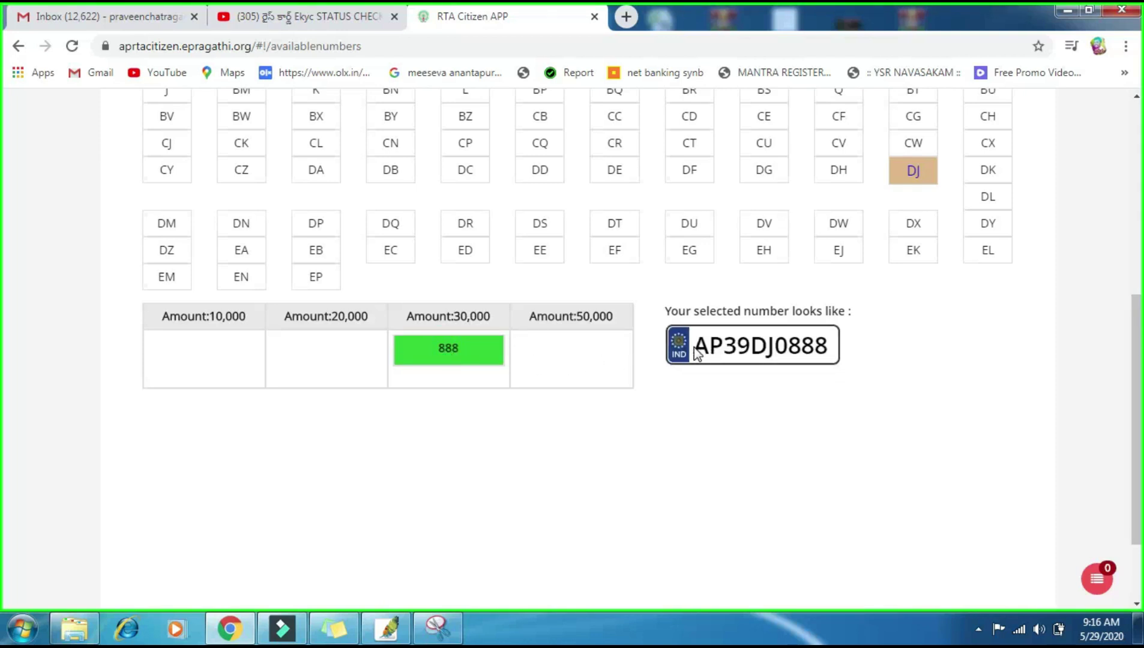
pyautogui.moveTo(696, 353); pyautogui.dragTo(832, 353)
pyautogui.click(806, 394)
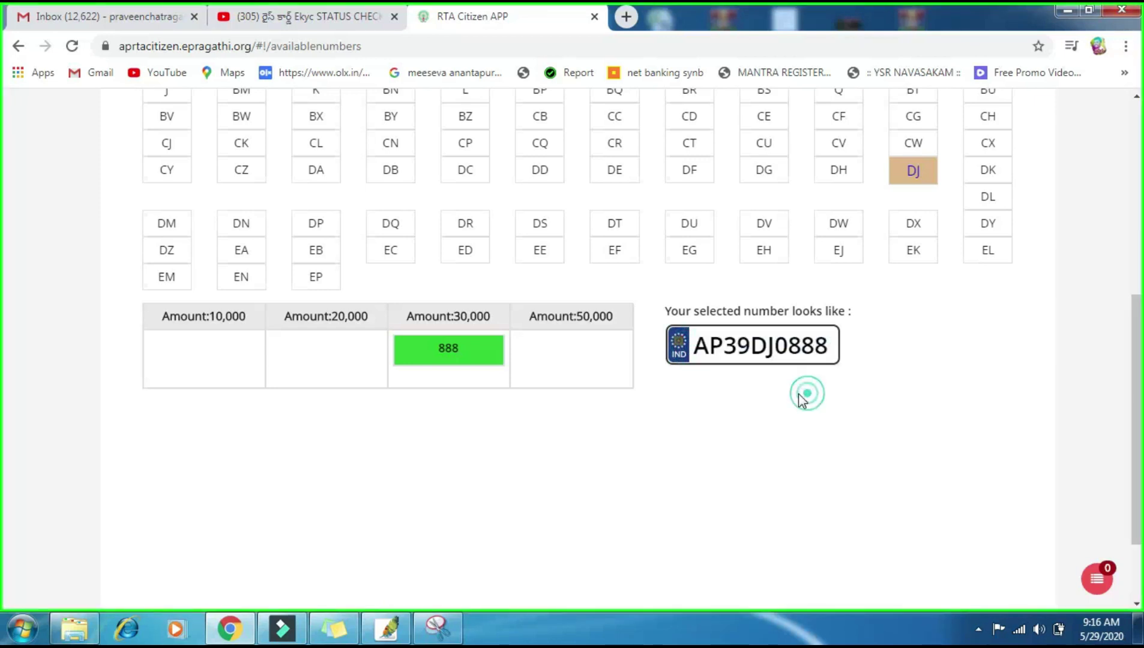
pyautogui.moveTo(693, 356); pyautogui.dragTo(863, 390)
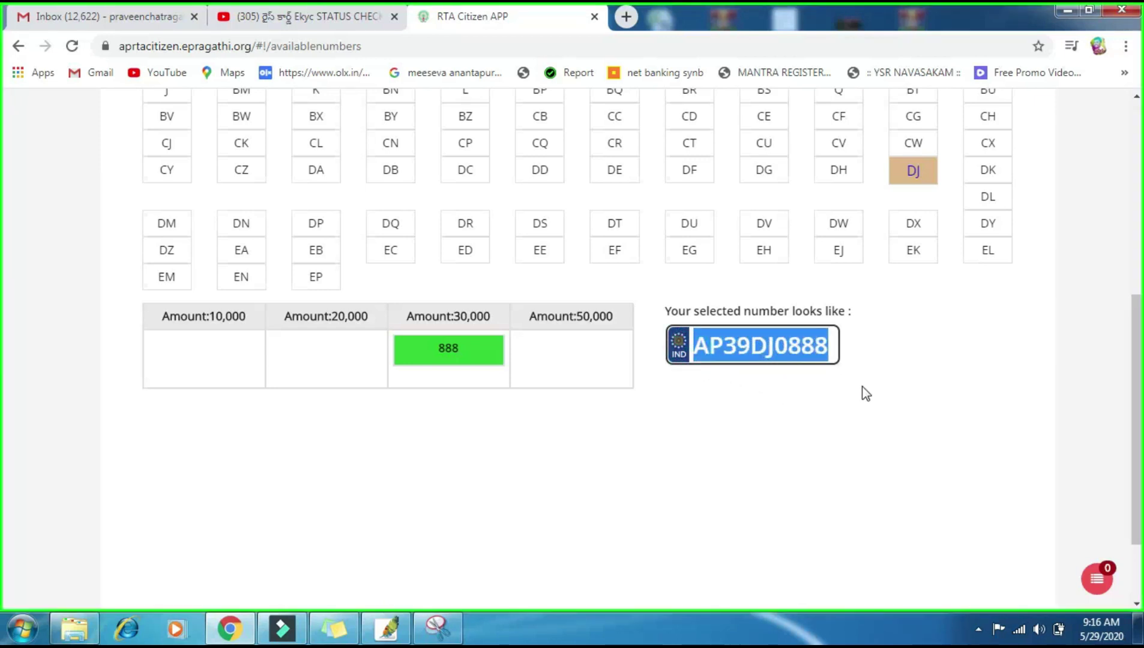
pyautogui.click(859, 393)
pyautogui.scroll(1, 671, 449)
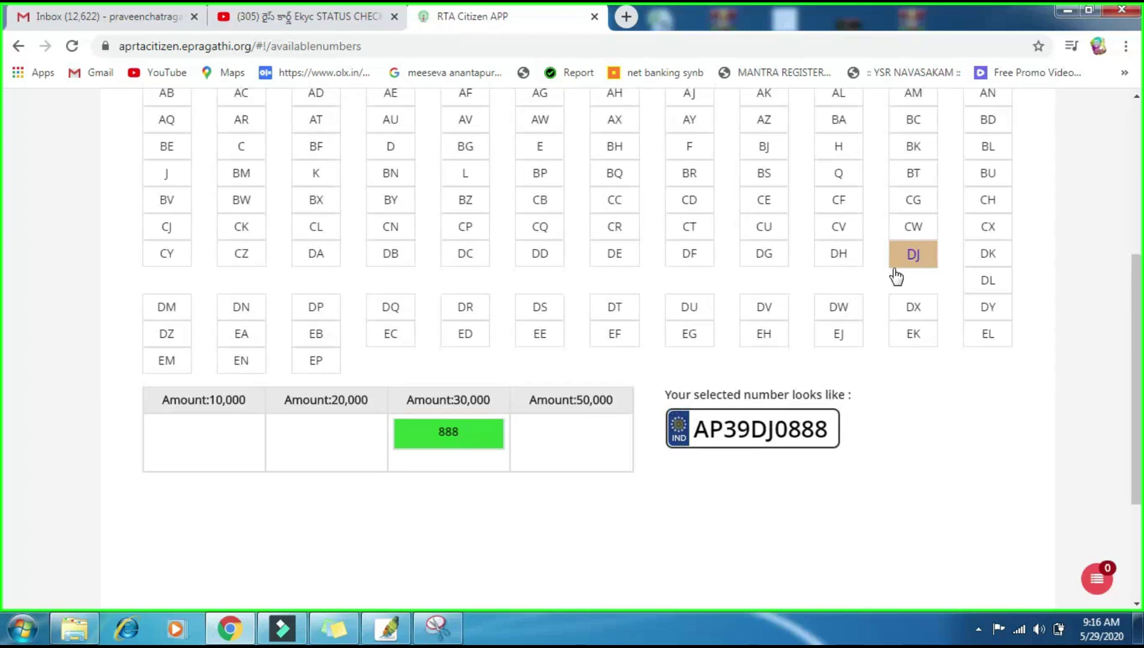
pyautogui.scroll(3, 829, 269)
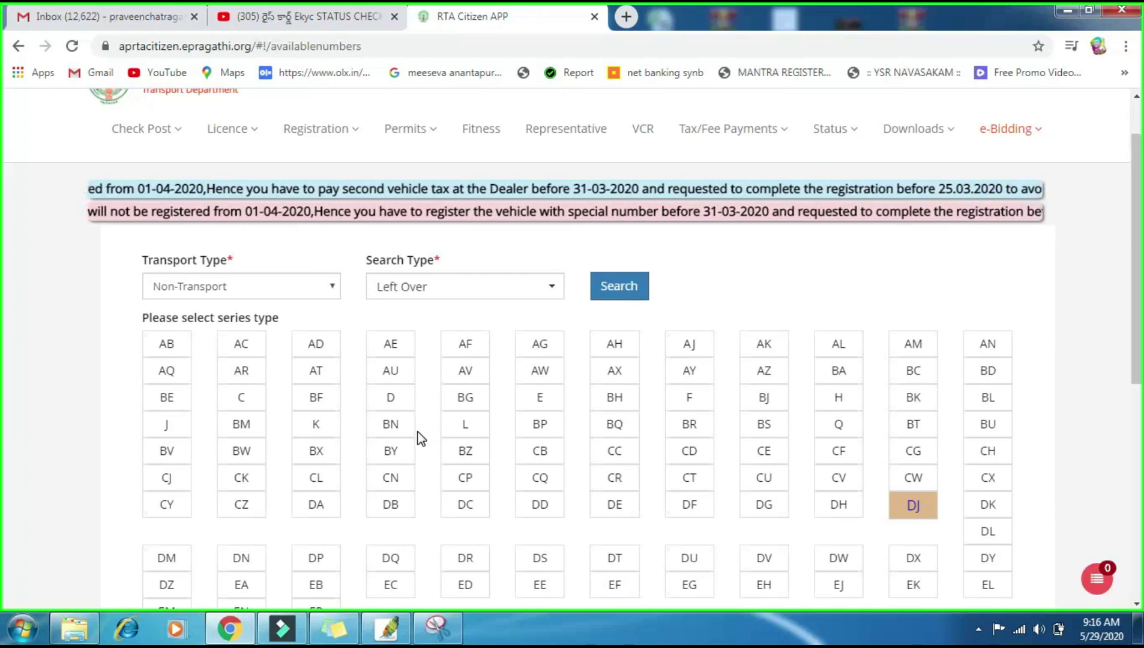
pyautogui.hotkey('ctrl', 'j')
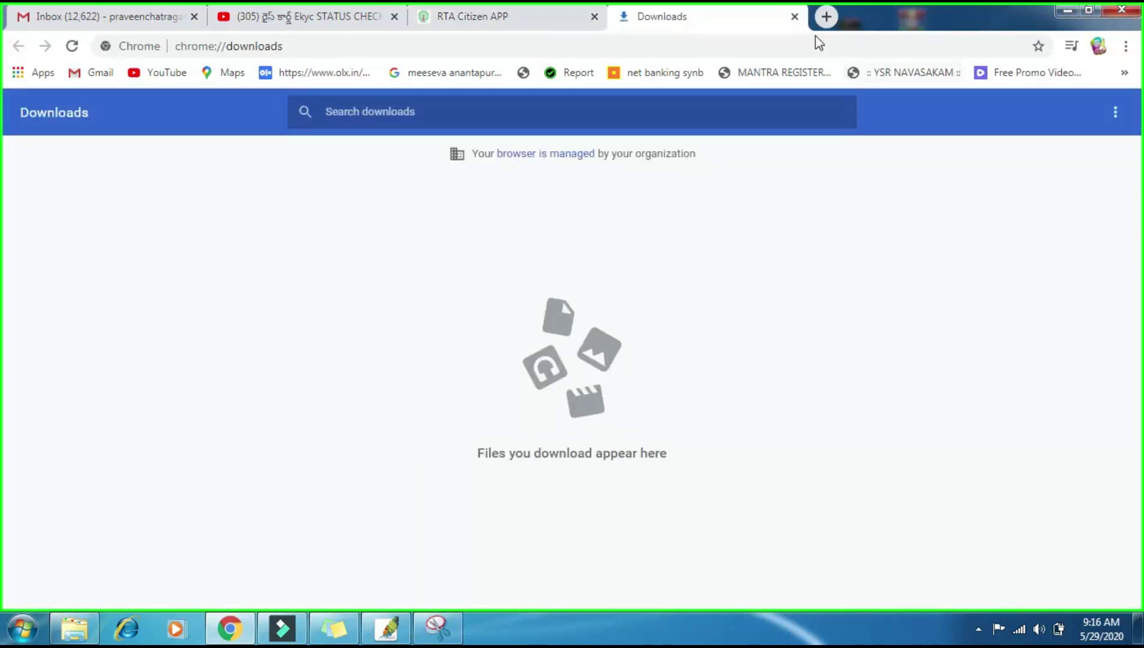
pyautogui.click(794, 16)
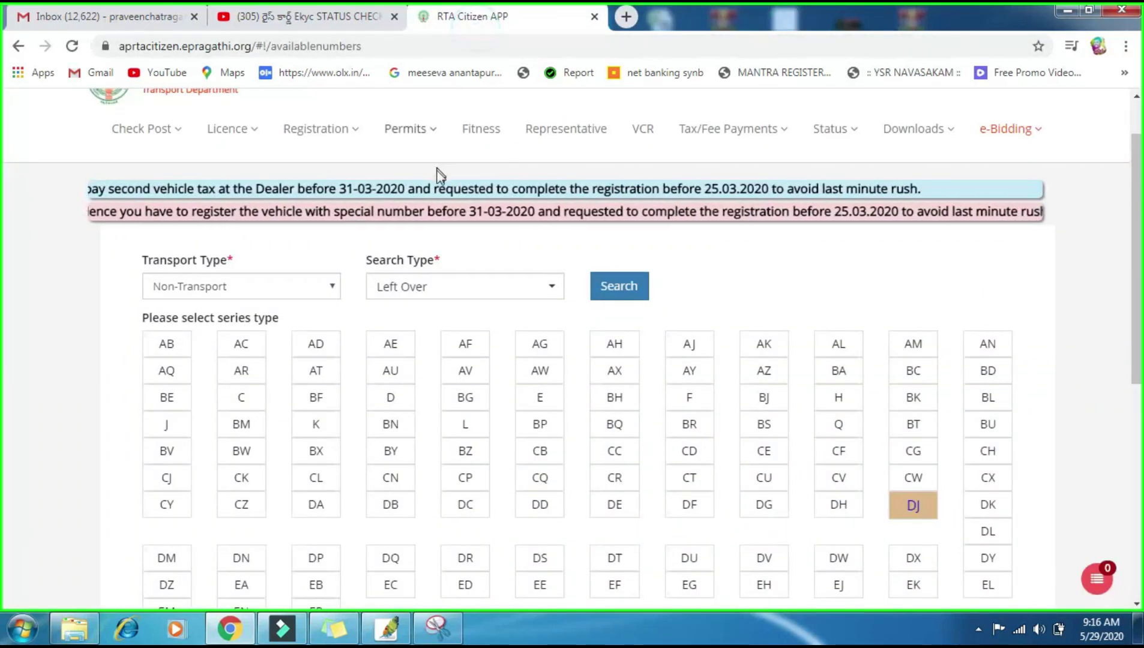
# Step: Find and choose the CJ series to list its available numbers
pyautogui.hotkey('ctrl', 'f')
pyautogui.write('CJ')
pyautogui.scroll(-6, 469, 236)
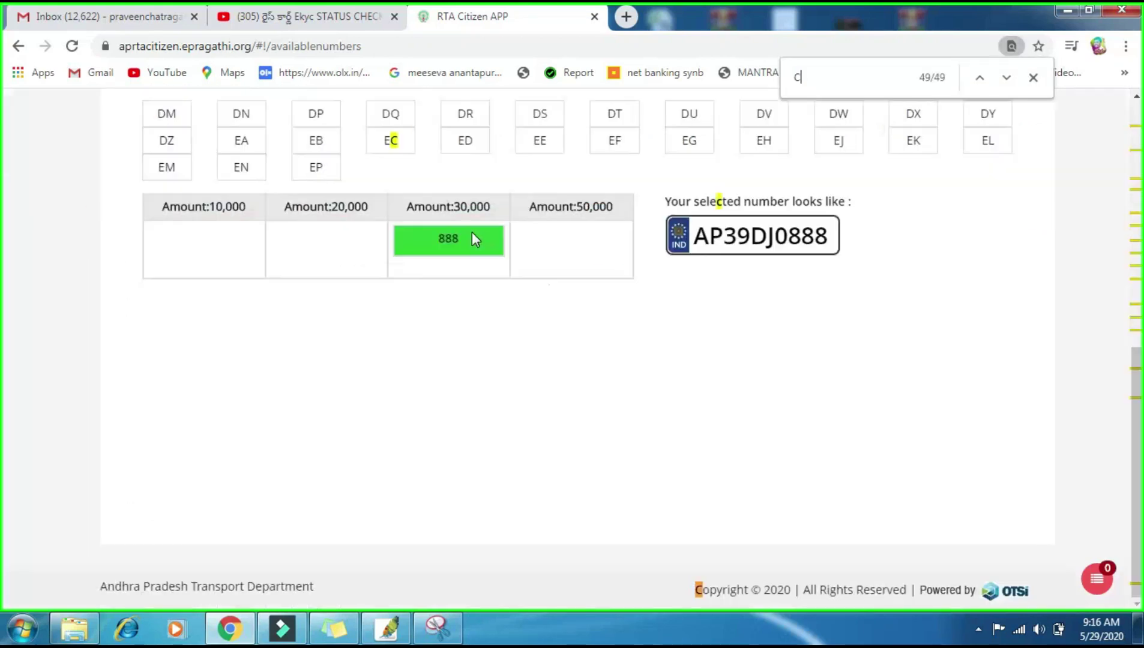
pyautogui.scroll(7, 928, 260)
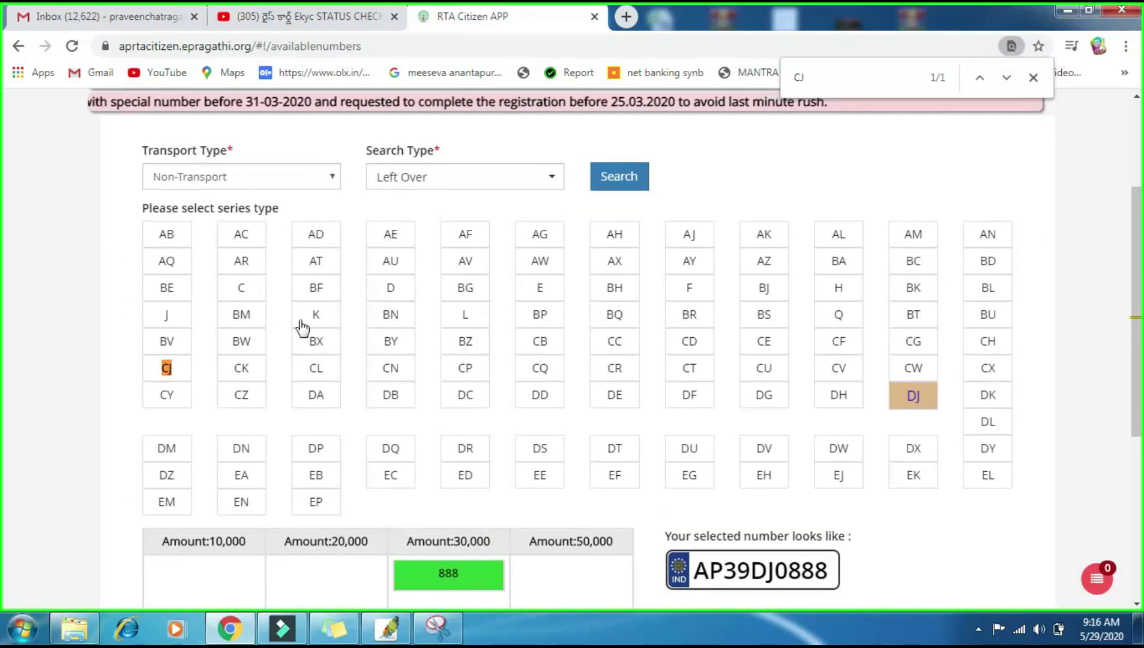
pyautogui.click(167, 366)
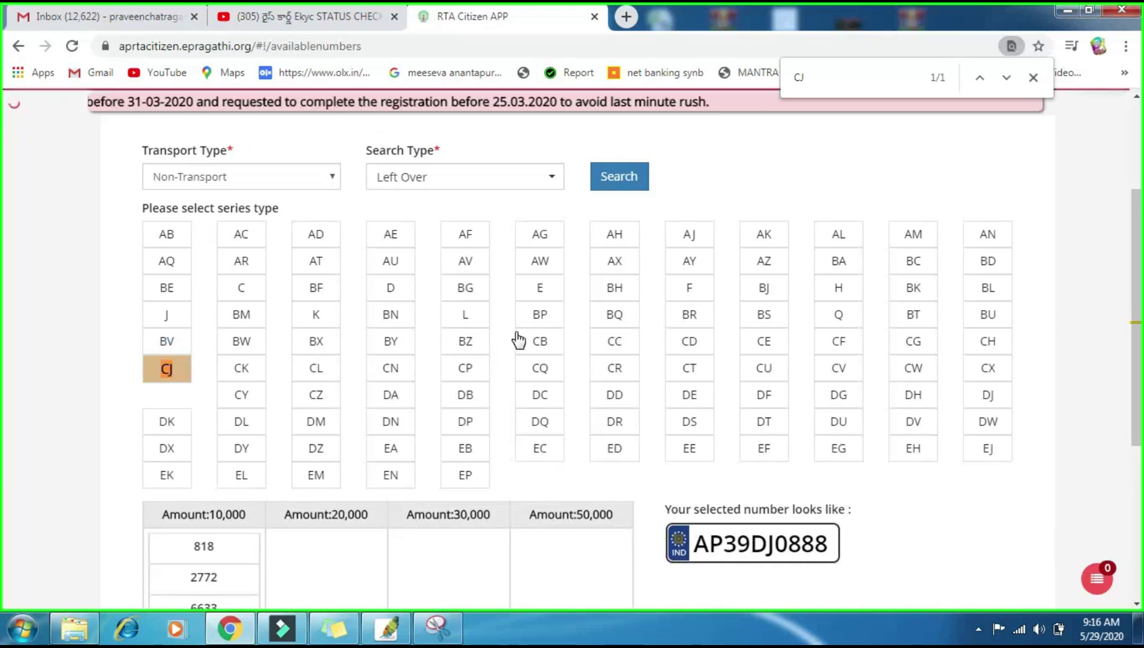
pyautogui.scroll(-4, 519, 340)
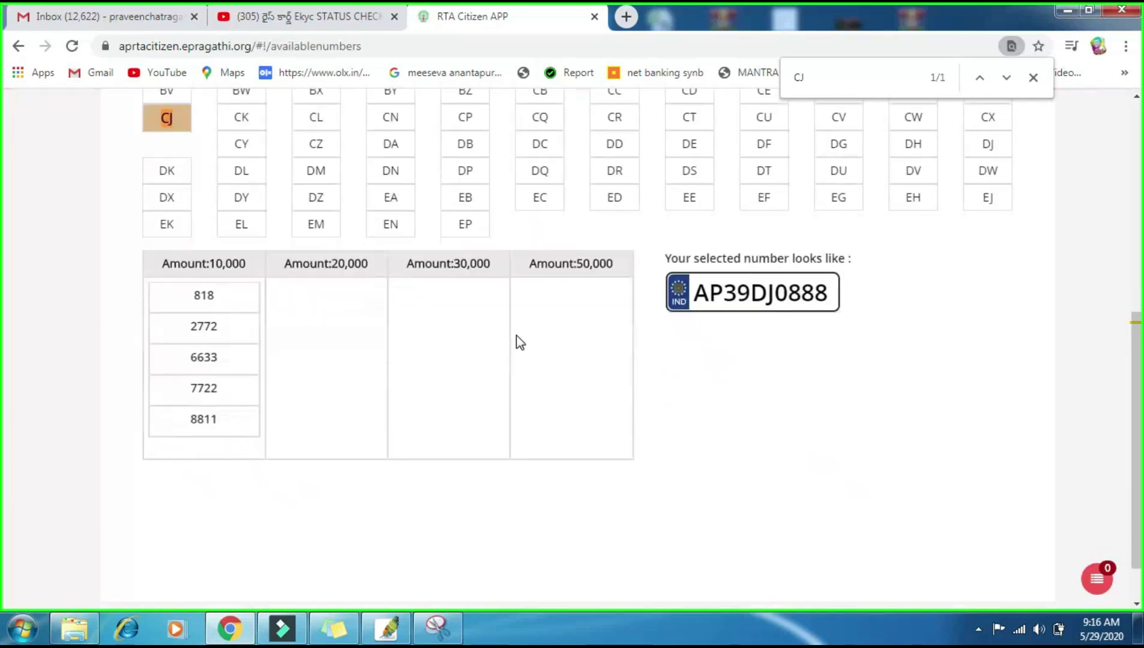
# Step: Try 6633, 7722, 2772 and 818, then settle on 8811, previewed as AP39CJ8811
pyautogui.click(198, 358)
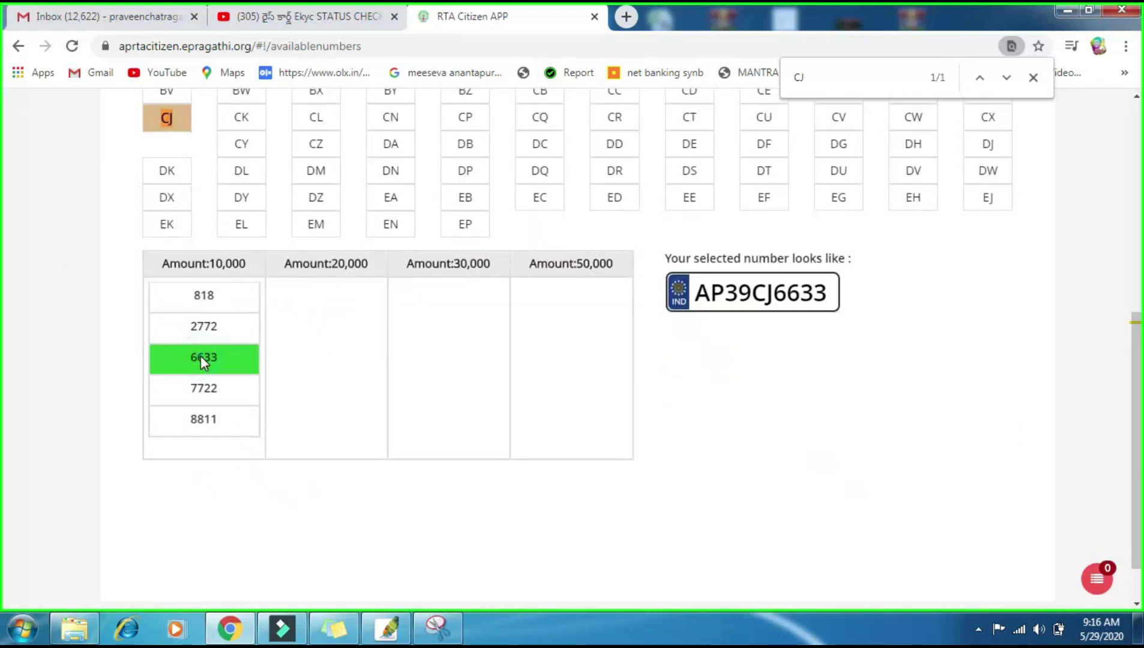
pyautogui.click(215, 392)
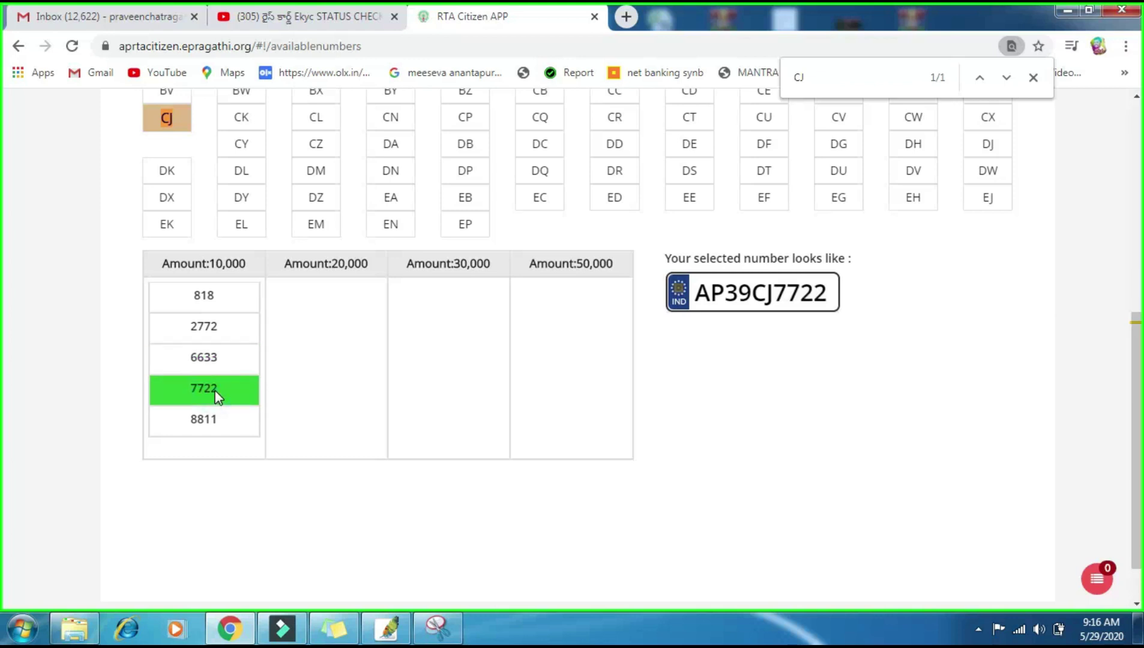
pyautogui.click(206, 328)
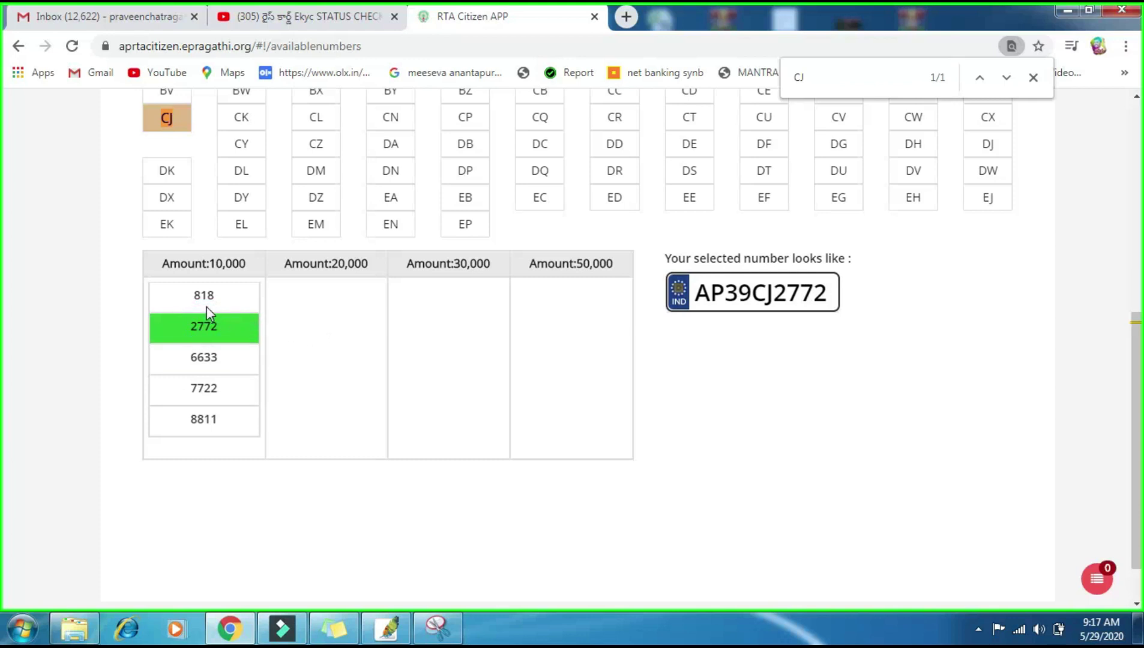
pyautogui.click(202, 303)
pyautogui.click(244, 412)
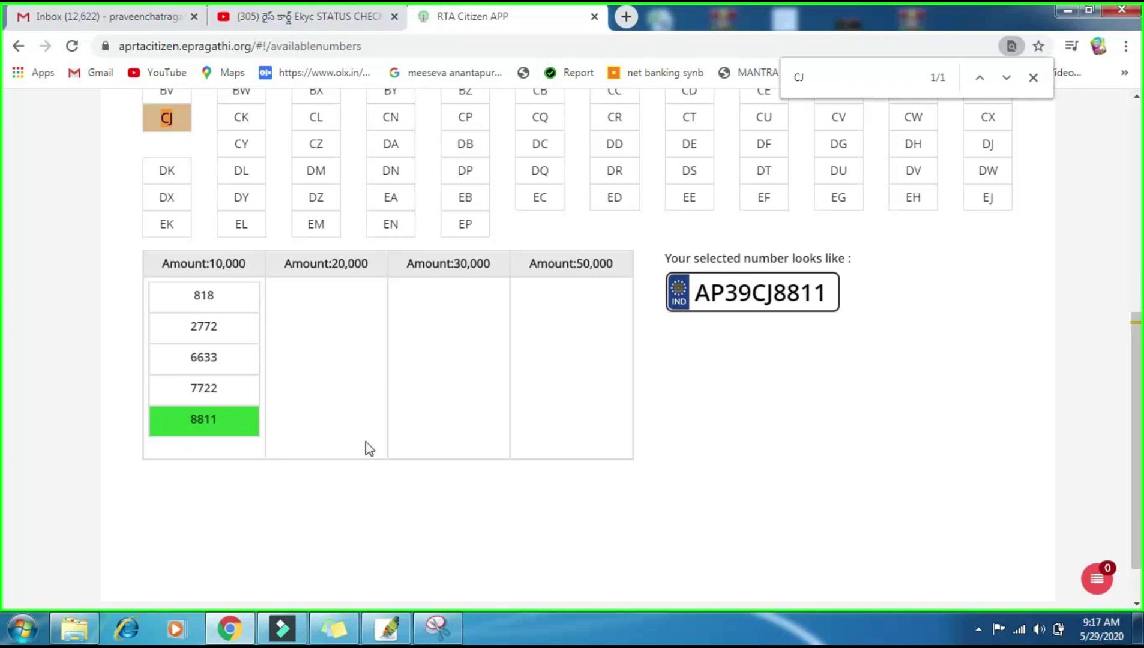
pyautogui.moveTo(829, 291); pyautogui.dragTo(613, 396)
pyautogui.click(613, 396)
pyautogui.moveTo(193, 258); pyautogui.dragTo(248, 263)
pyautogui.click(409, 377)
pyautogui.scroll(1, 410, 377)
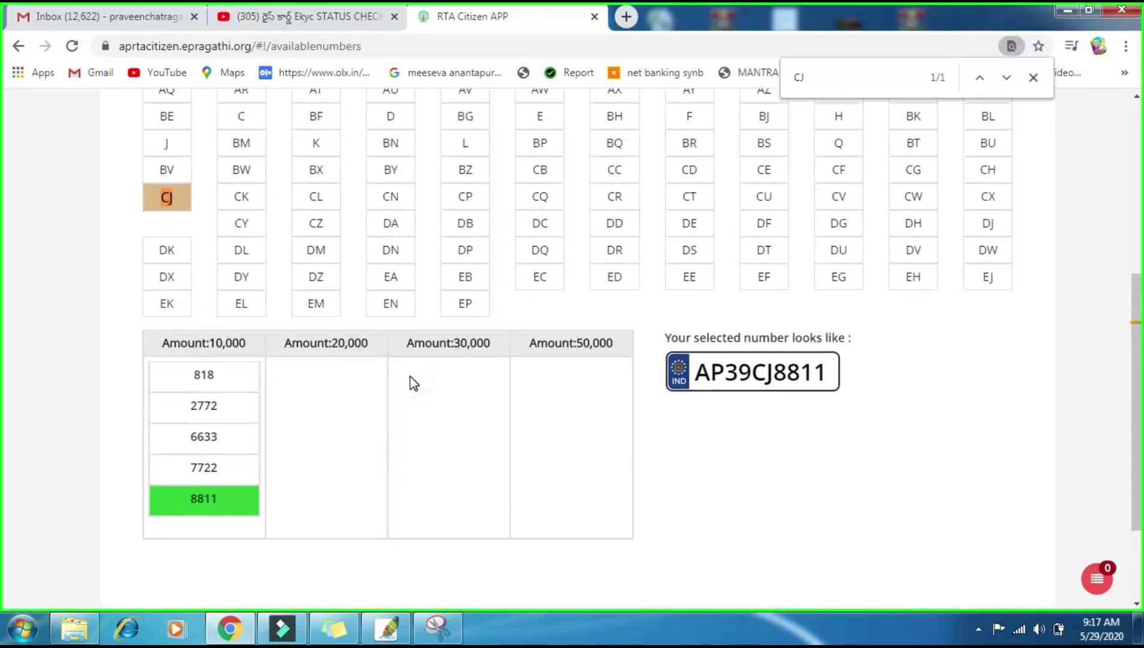
pyautogui.scroll(-2, 411, 377)
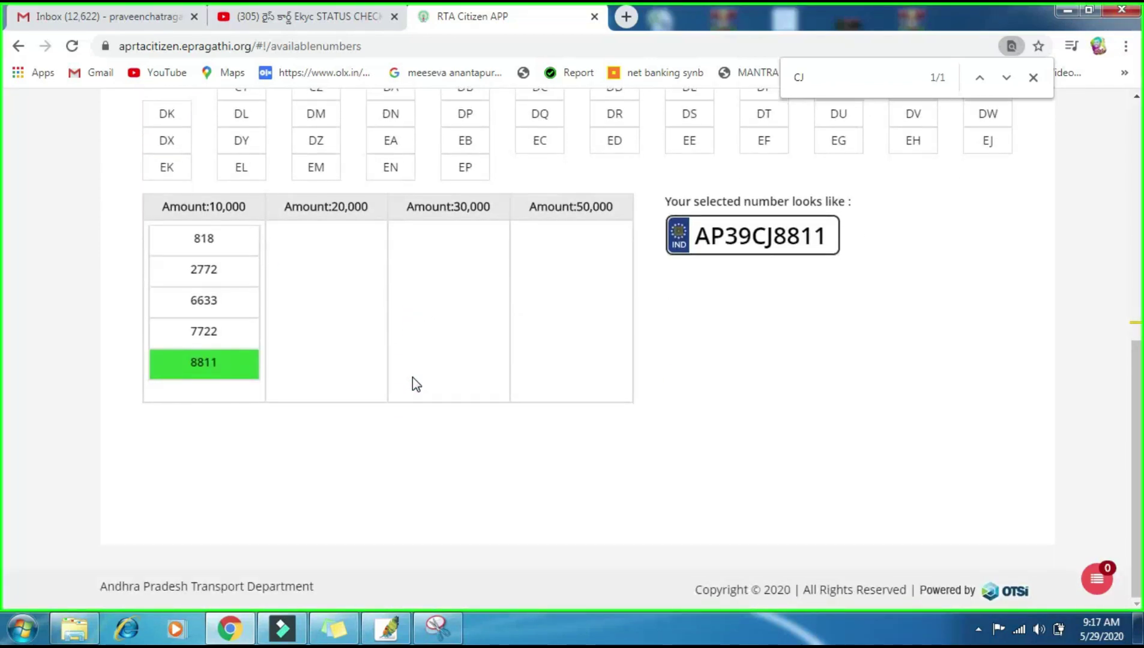
pyautogui.scroll(5, 411, 377)
pyautogui.scroll(2, 411, 376)
# Step: Return to the RTA Citizen home page via the logo
pyautogui.click(198, 157)
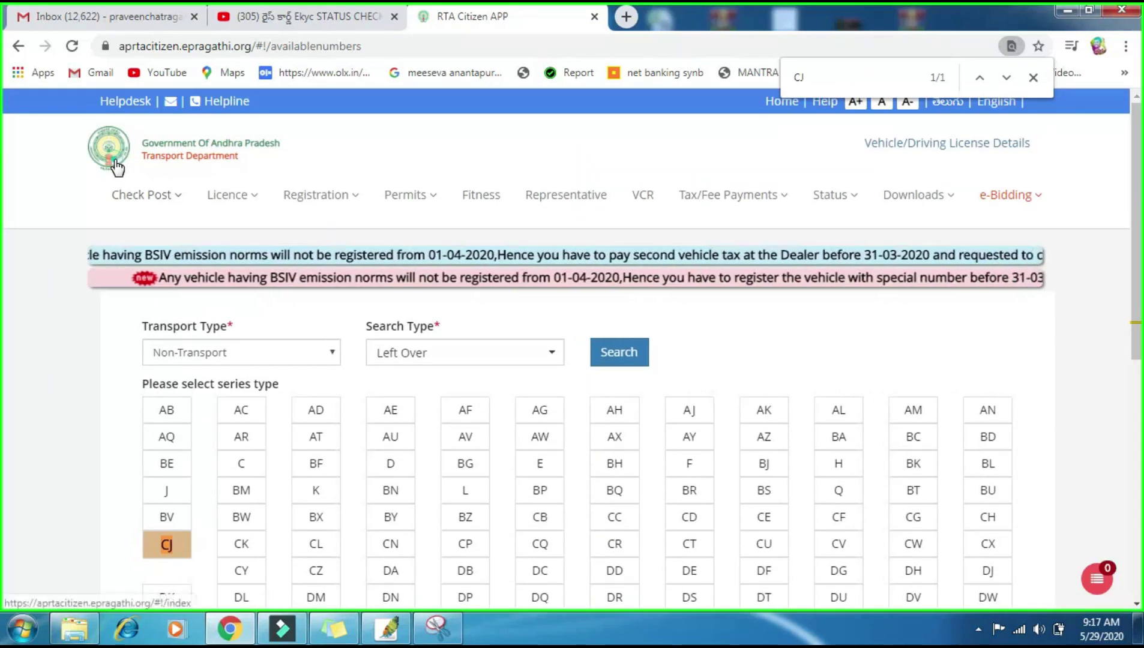
pyautogui.scroll(-3, 807, 324)
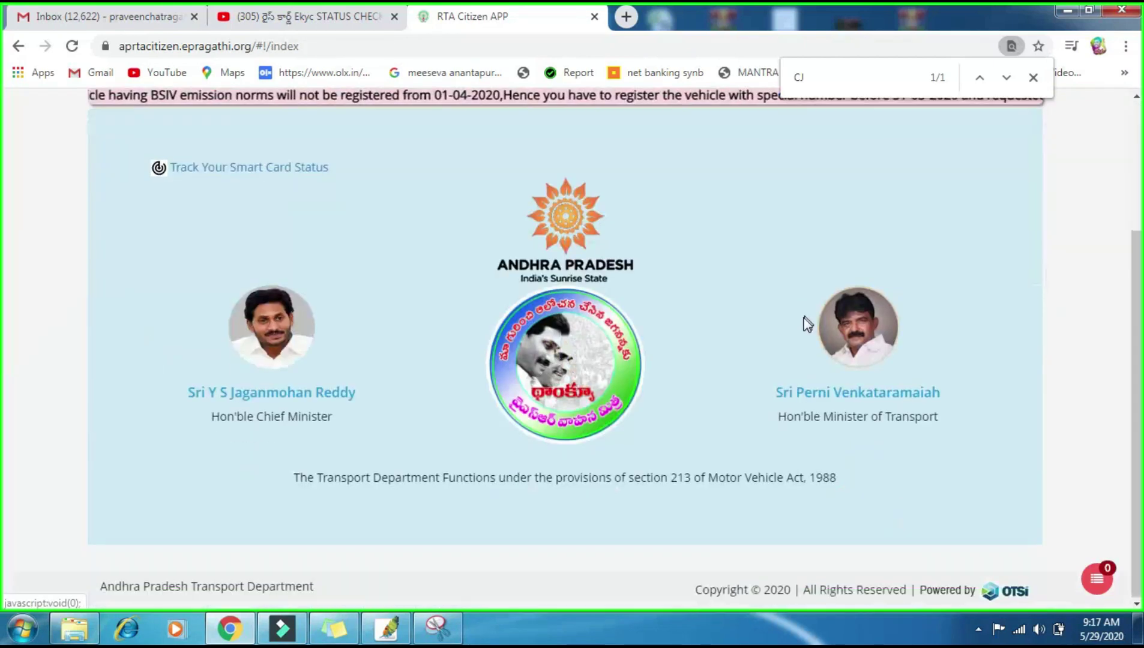
pyautogui.scroll(3, 961, 184)
# Step: Open the e-Bidding special numbers page and note the 2PM - 4PM e-Bidding timing
pyautogui.click(998, 198)
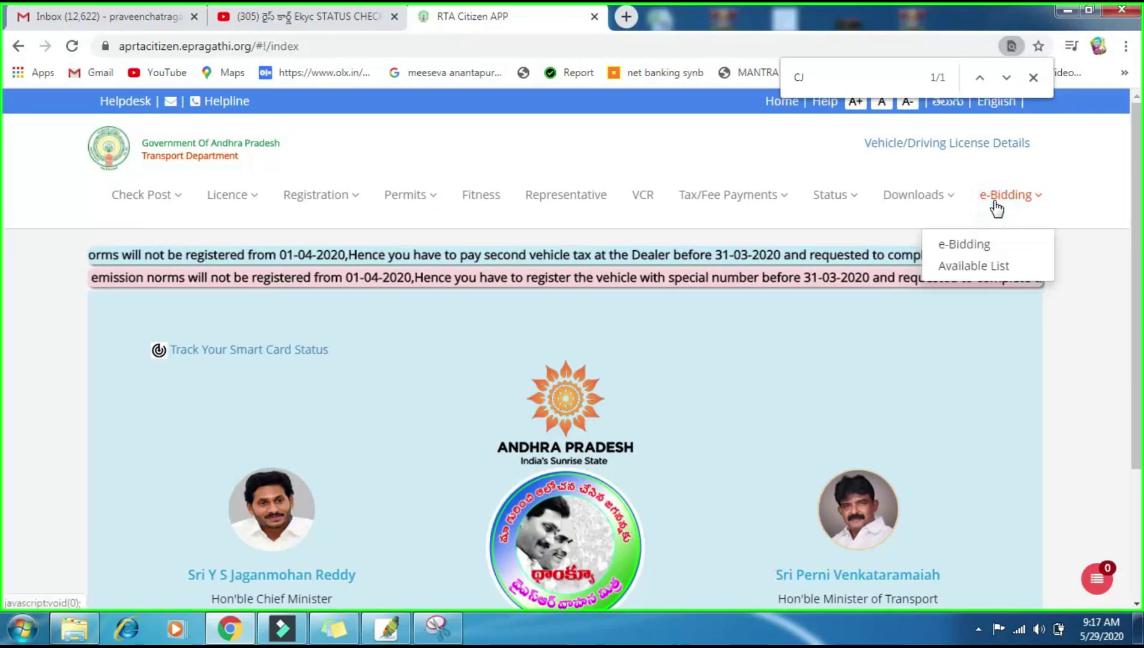
pyautogui.click(966, 243)
pyautogui.scroll(-3, 544, 288)
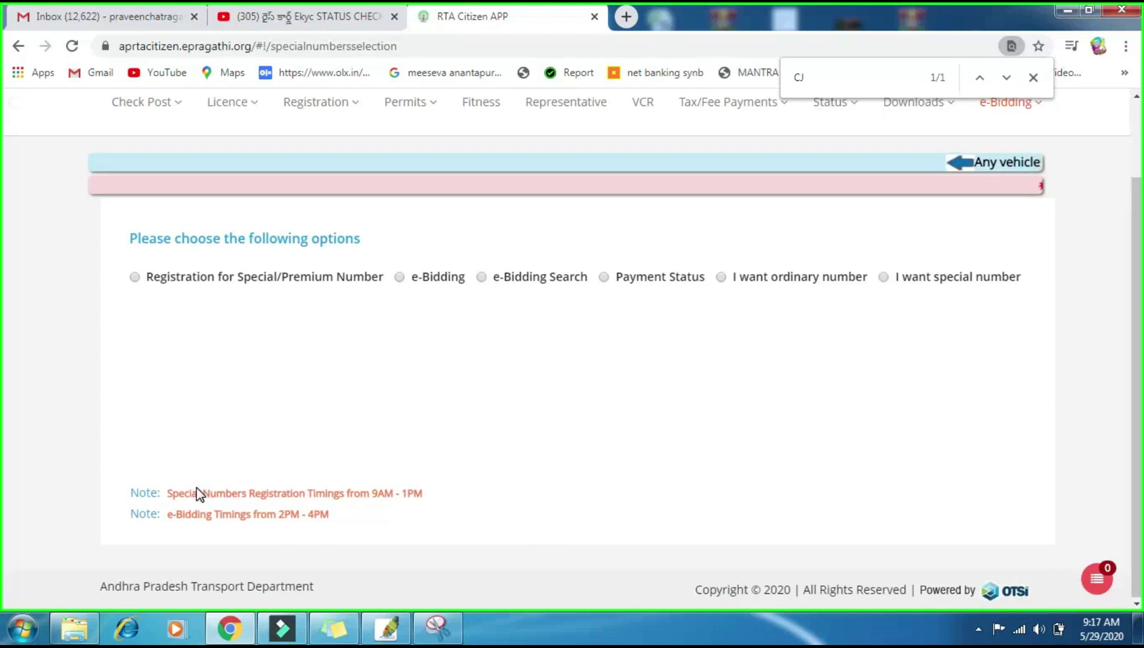
pyautogui.moveTo(197, 493); pyautogui.dragTo(424, 493)
pyautogui.click(455, 506)
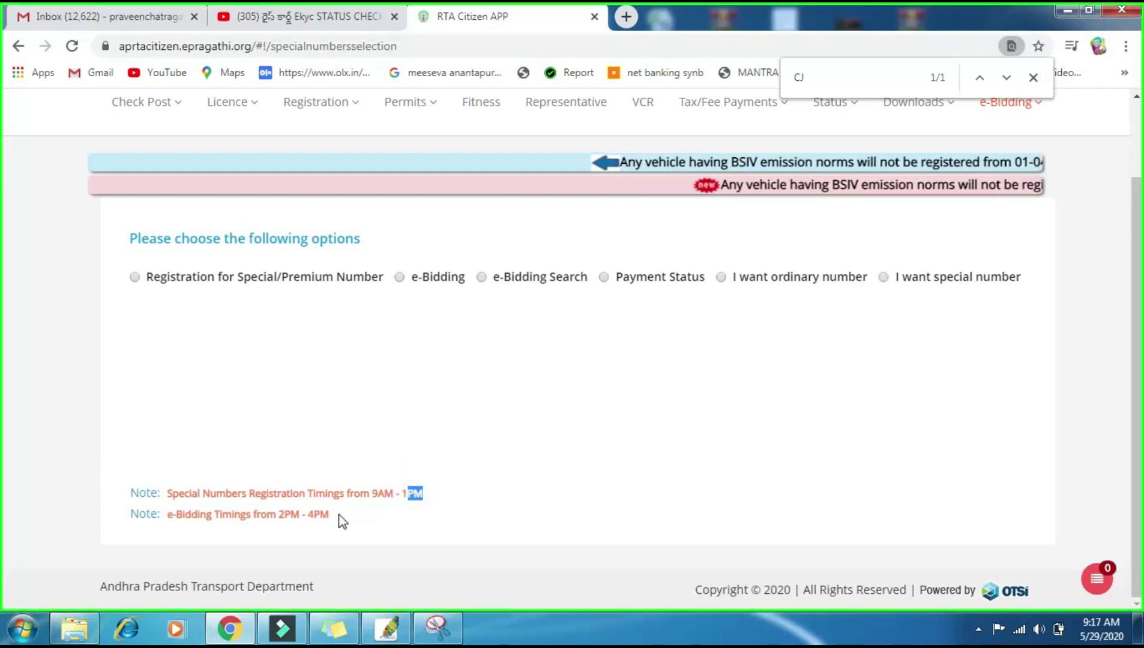
pyautogui.moveTo(282, 518); pyautogui.dragTo(342, 531)
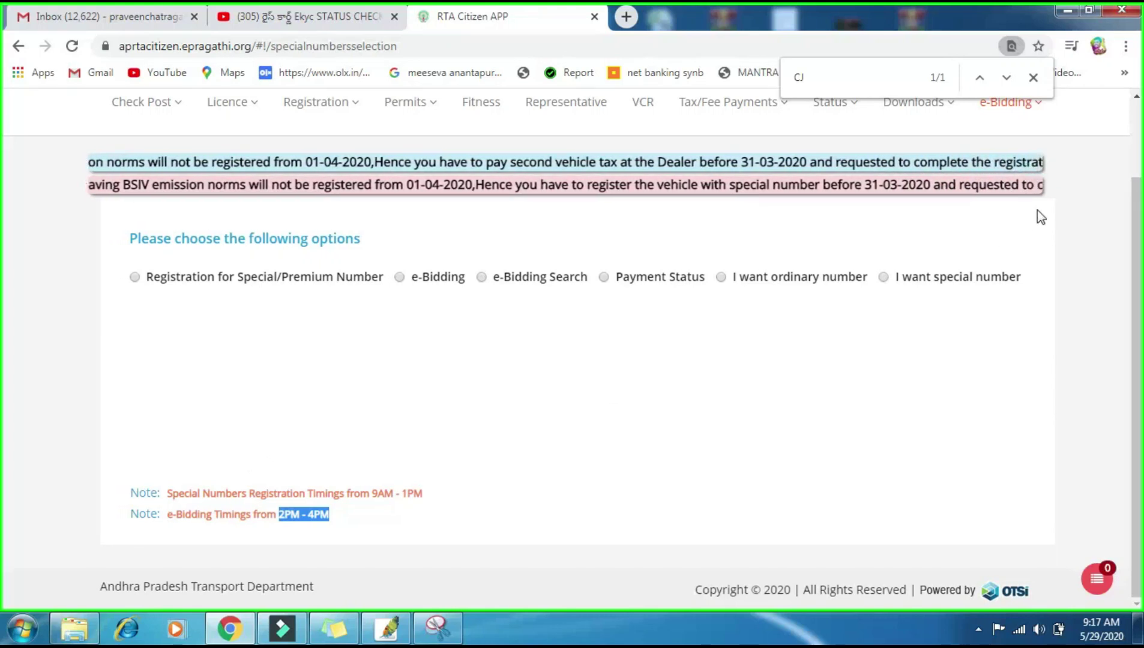
# Step: Choose Registration for Special/Premium Number with SearchBy set to Old Permanent Registration Number
pyautogui.click(136, 277)
pyautogui.click(199, 297)
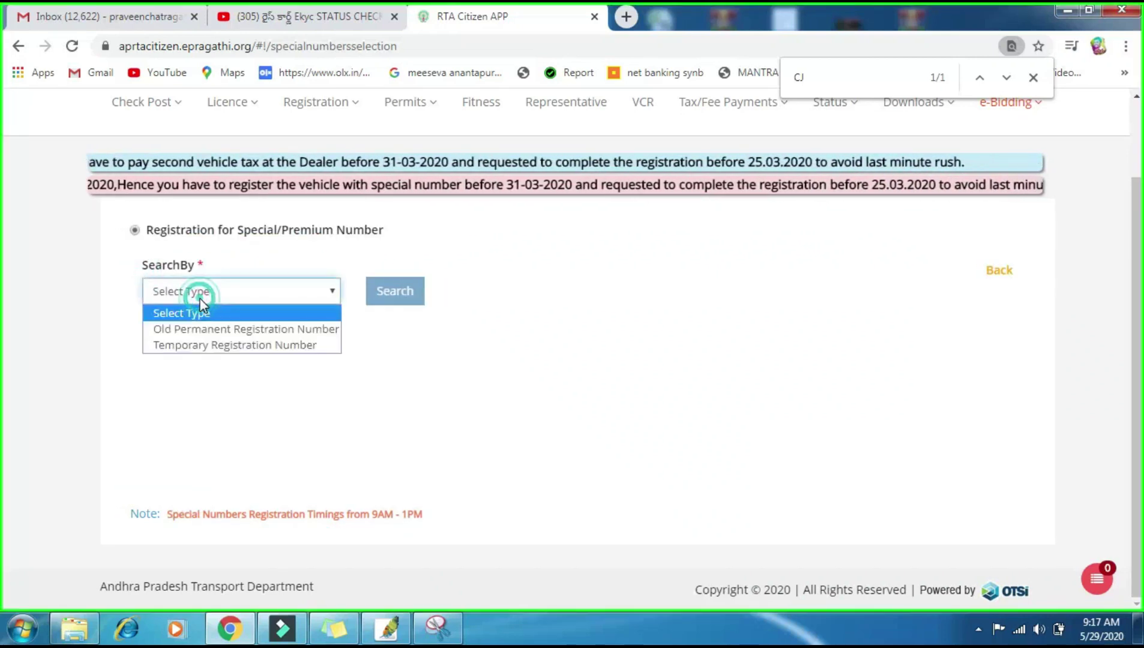
pyautogui.click(243, 329)
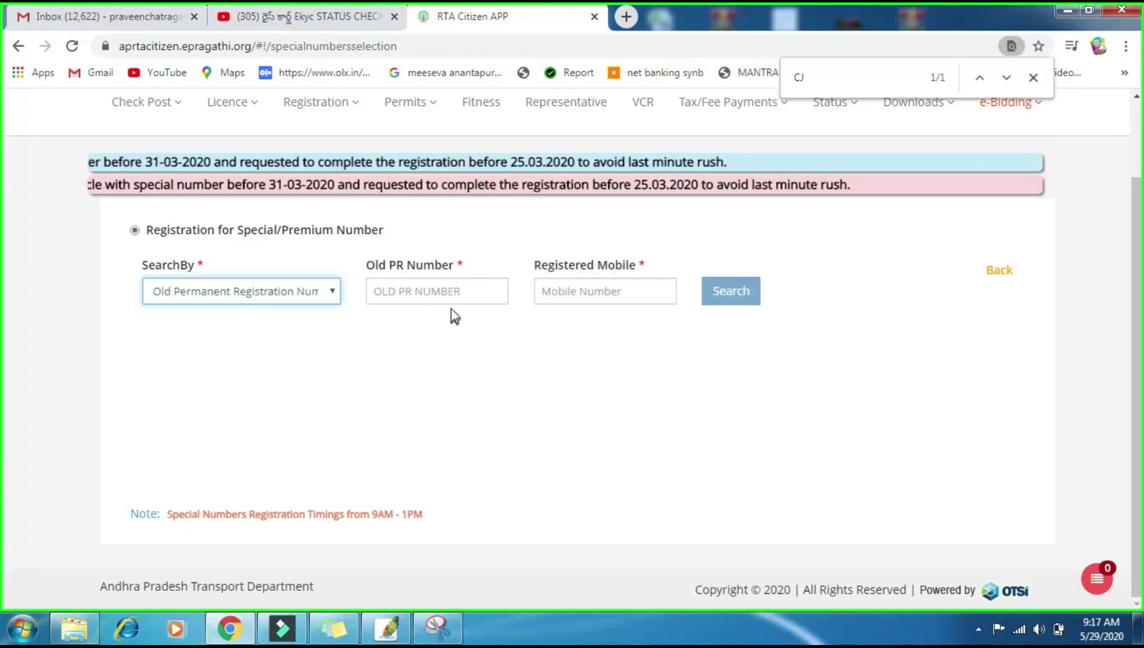
# Step: Enter the old PR number and the registered mobile number
pyautogui.click(447, 290)
pyautogui.scroll(1, 384, 288)
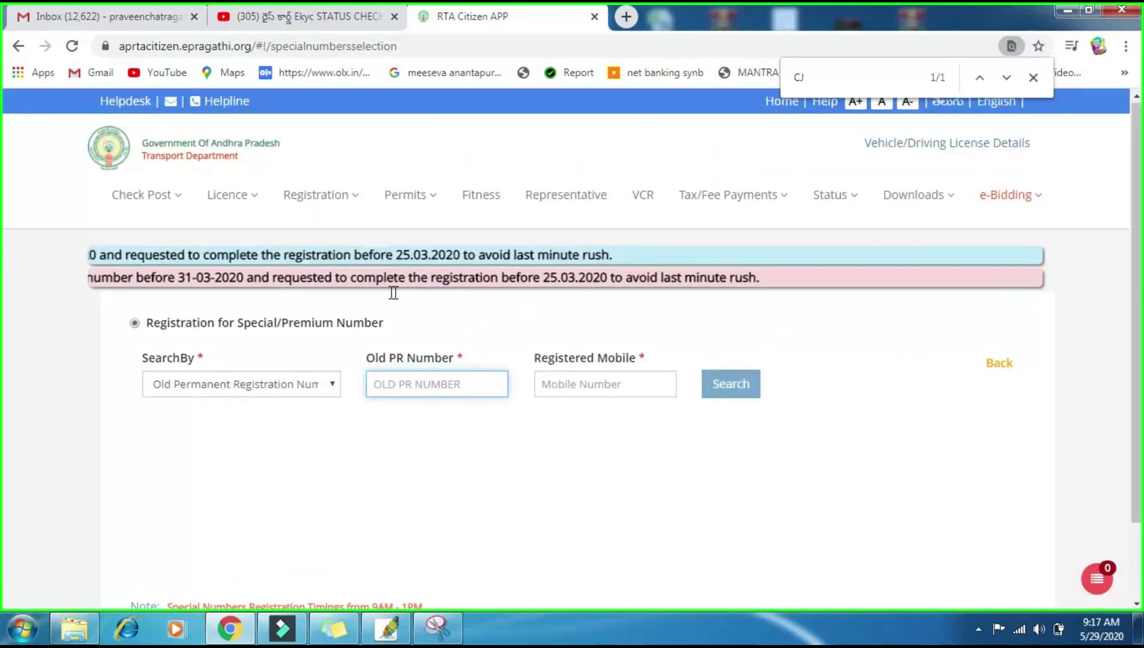
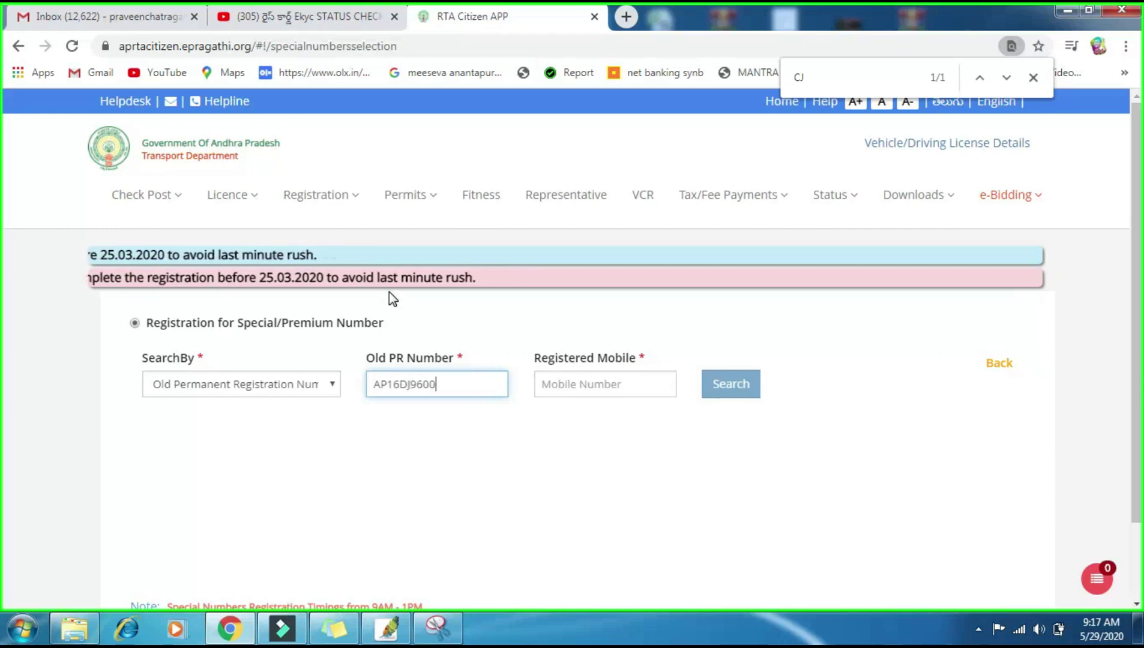
pyautogui.press('Tab')
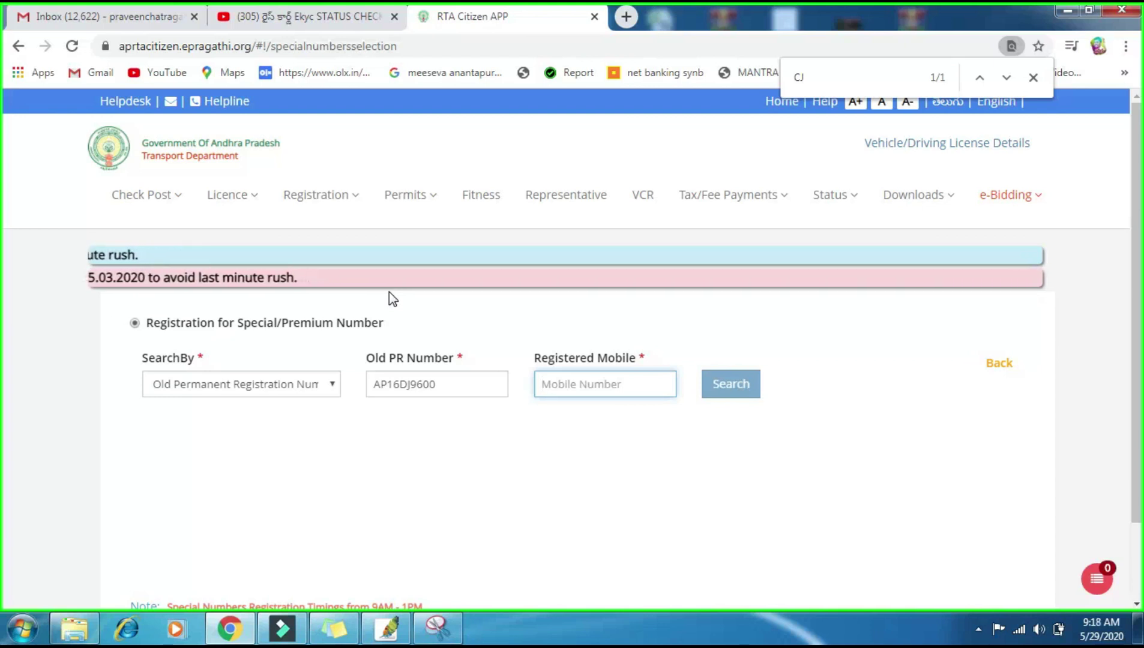
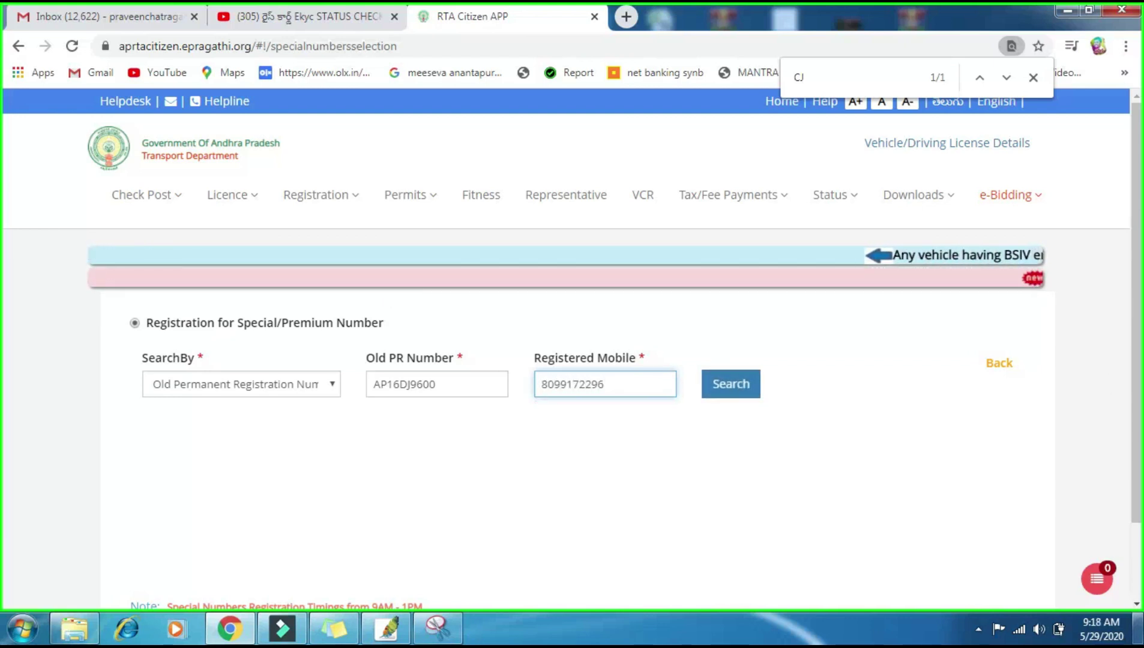
# Step: Run the lookup, read the liability and TR validity terms, agree, and proceed
pyautogui.click(742, 391)
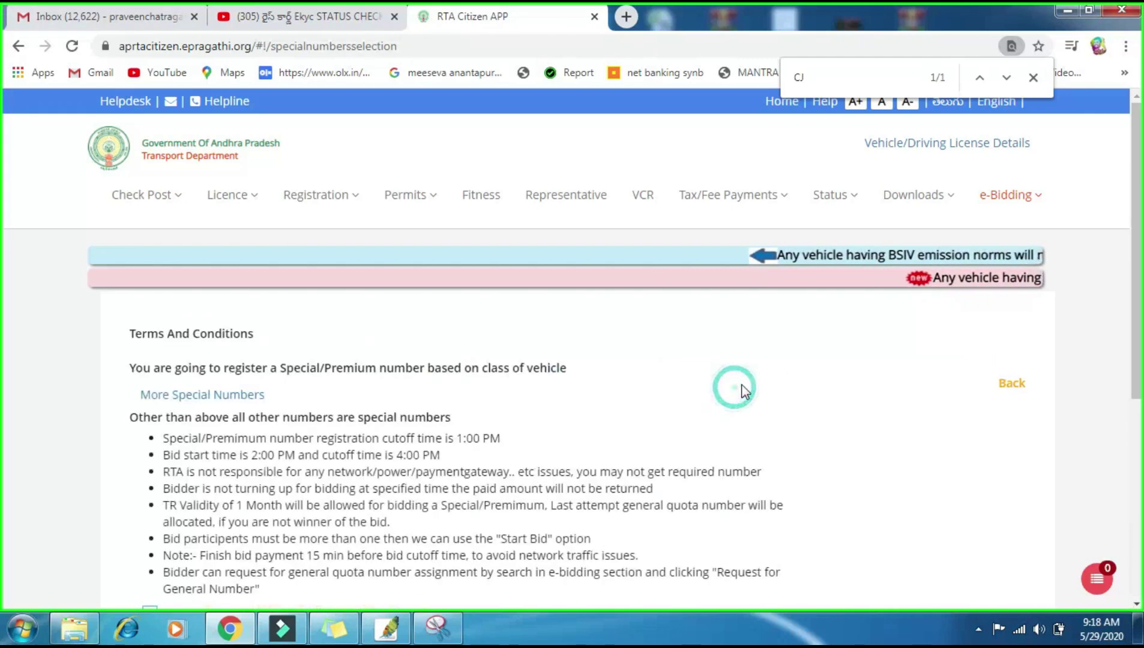
pyautogui.scroll(-3, 721, 372)
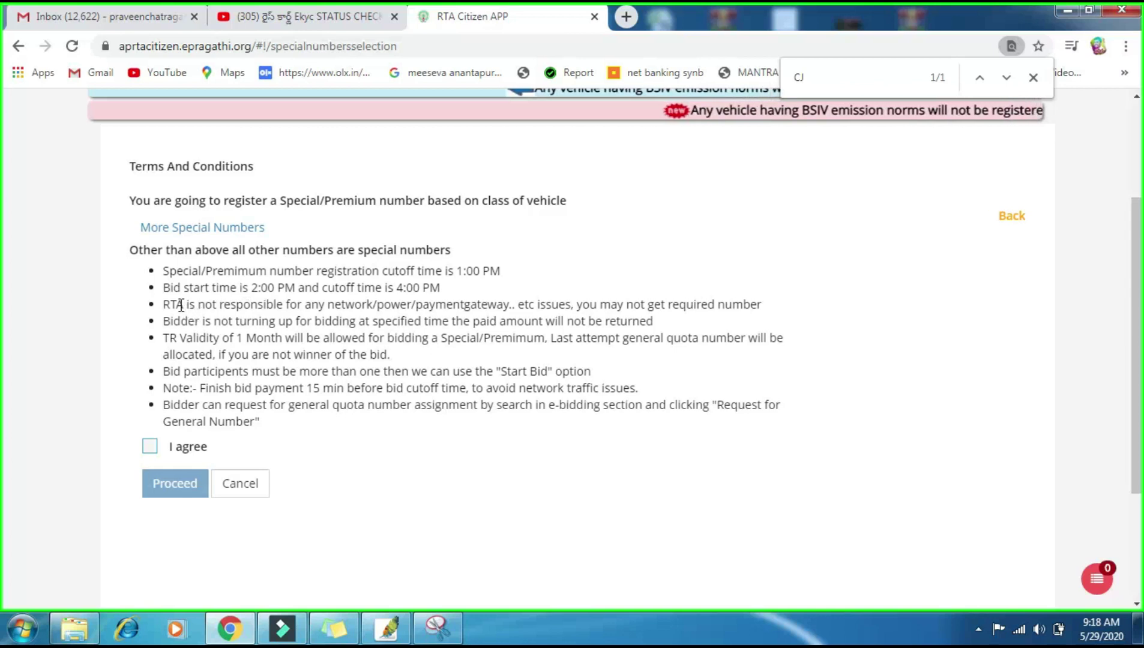
pyautogui.moveTo(180, 306); pyautogui.dragTo(509, 306)
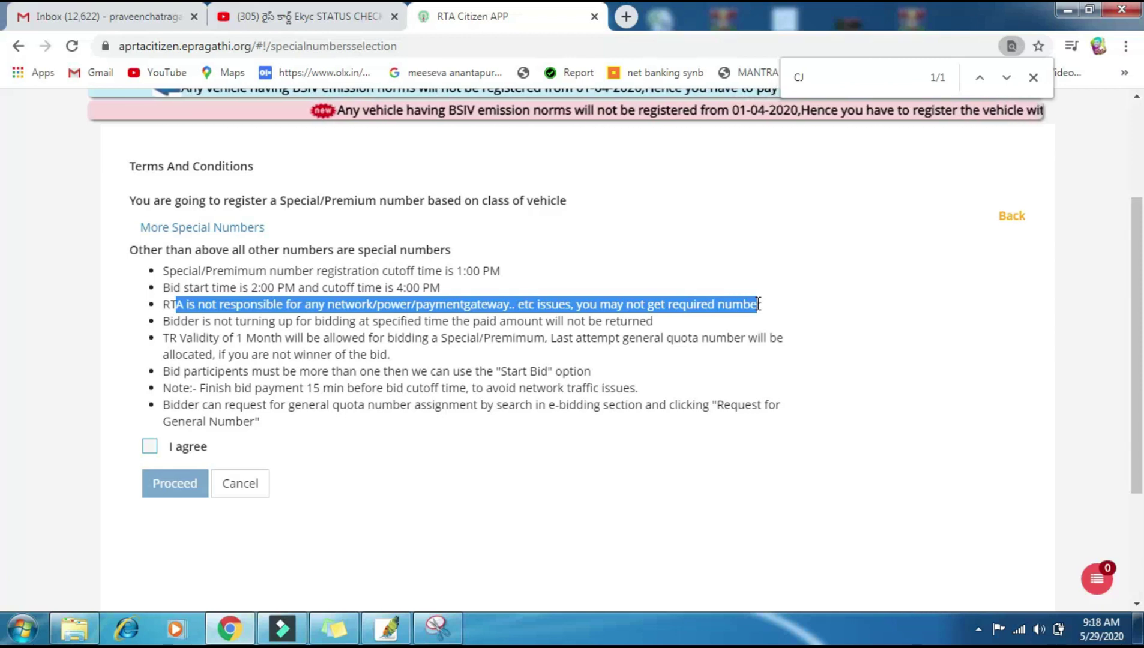
pyautogui.click(430, 372)
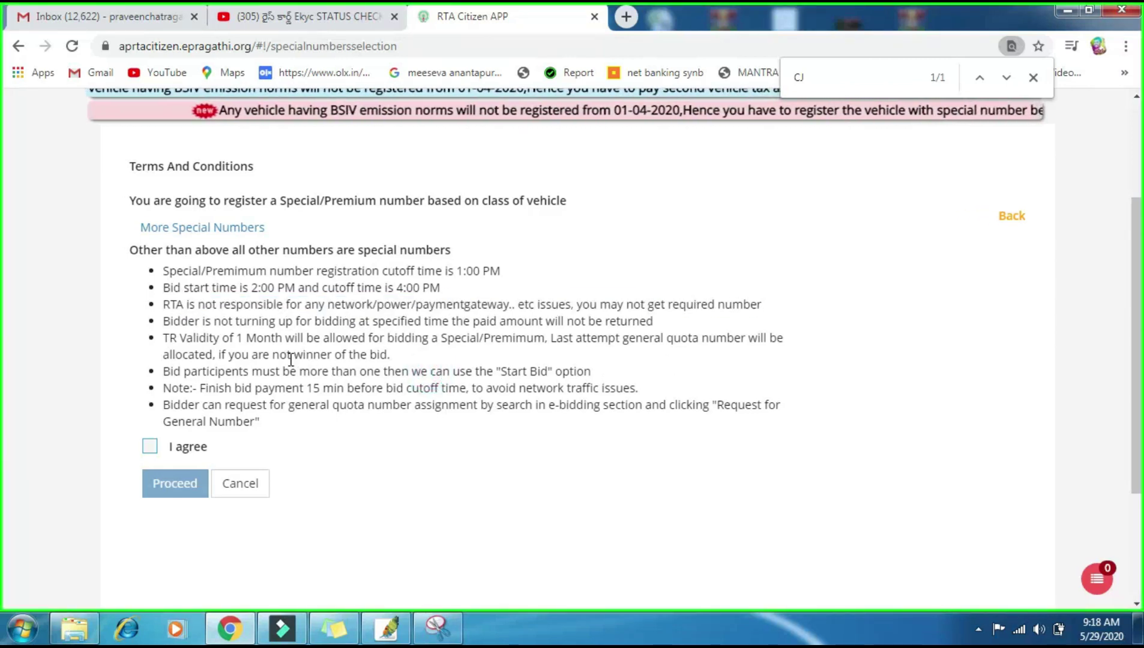
pyautogui.moveTo(168, 340); pyautogui.dragTo(505, 349)
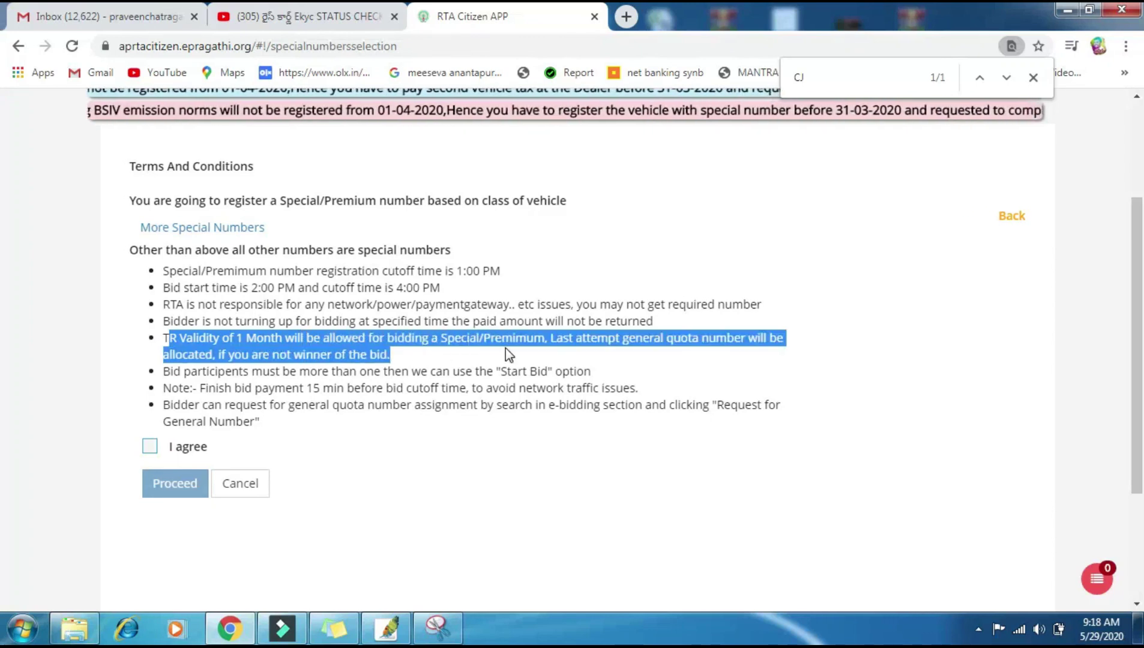
pyautogui.click(151, 446)
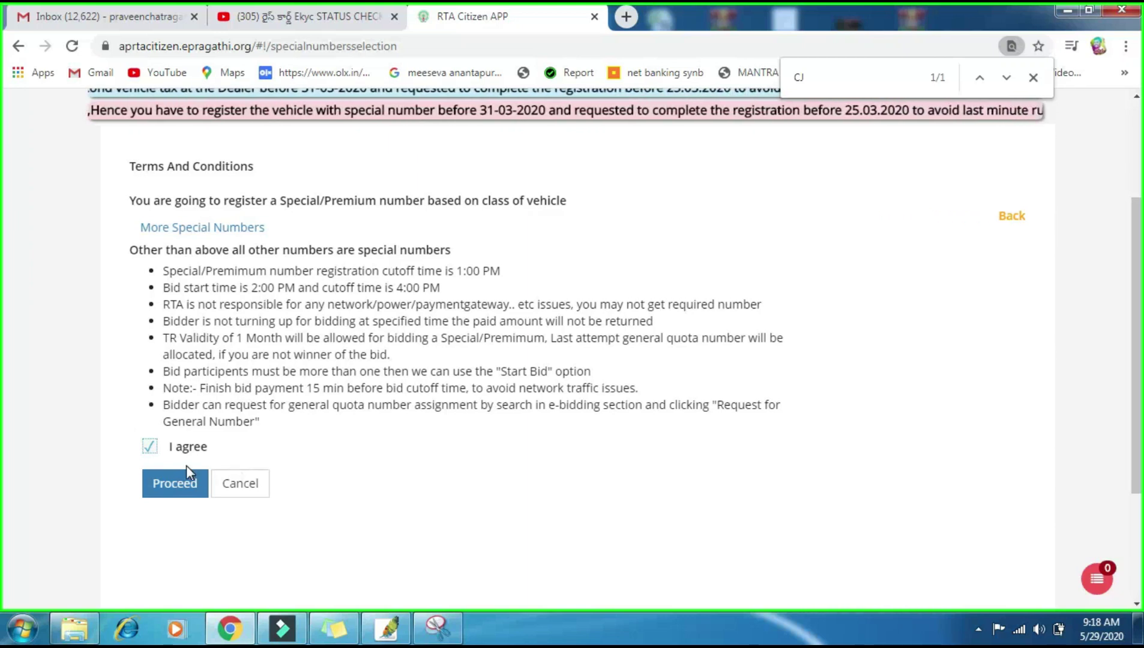
pyautogui.click(166, 484)
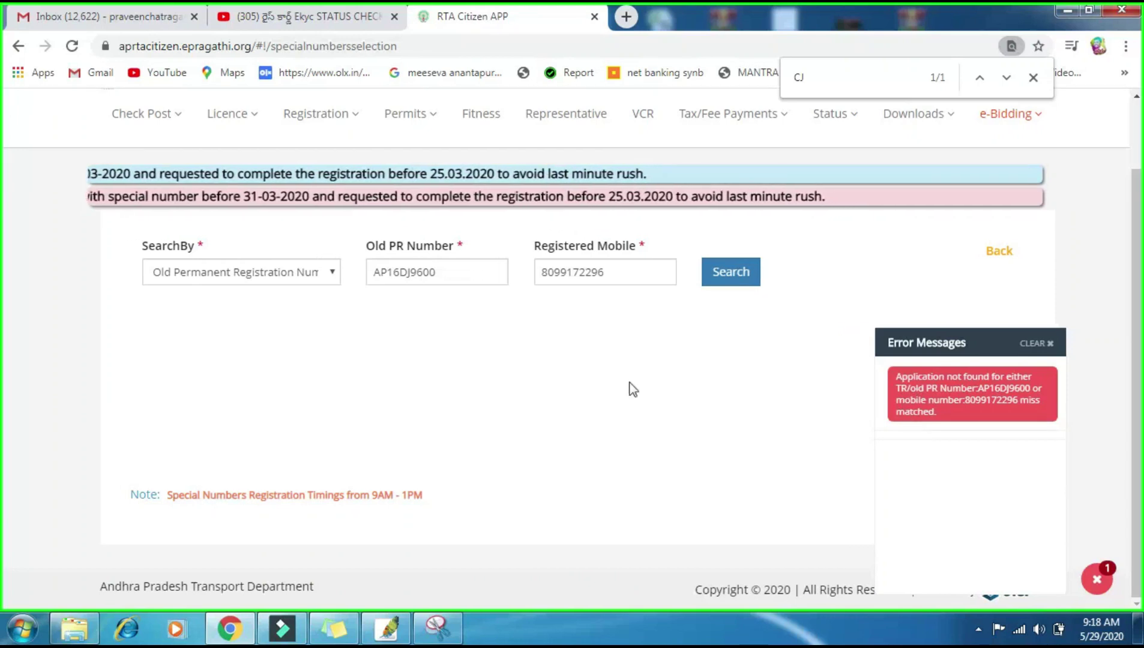
# Step: Re-run the Old Permanent Registration Number search and tick I agree on the terms
pyautogui.click(209, 276)
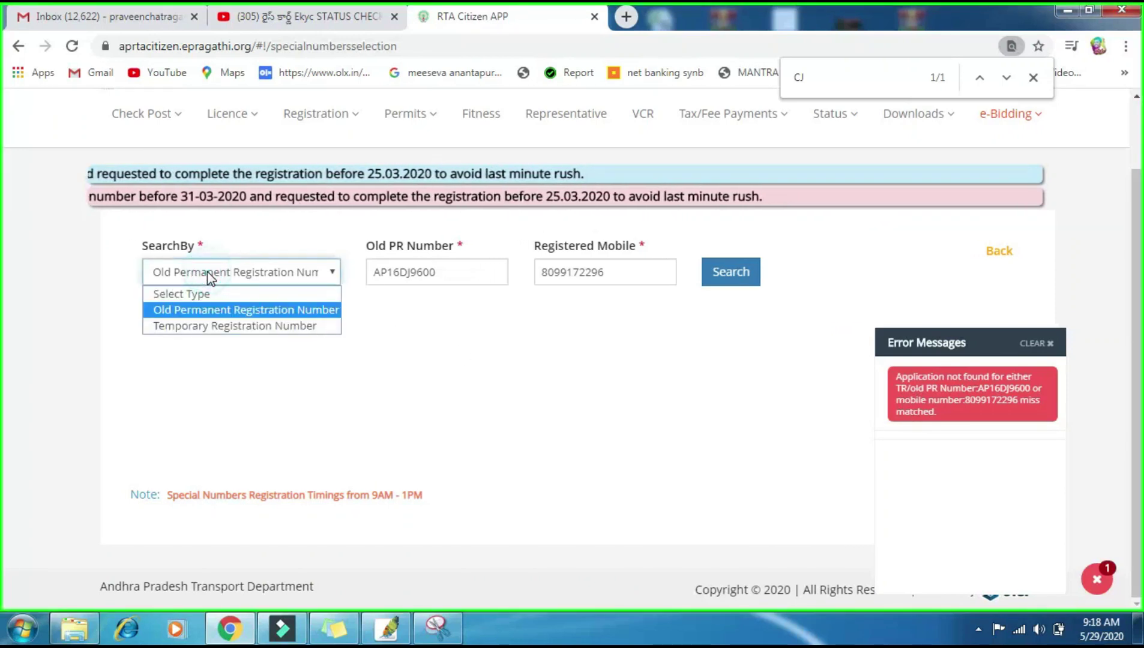
pyautogui.click(192, 311)
pyautogui.click(710, 278)
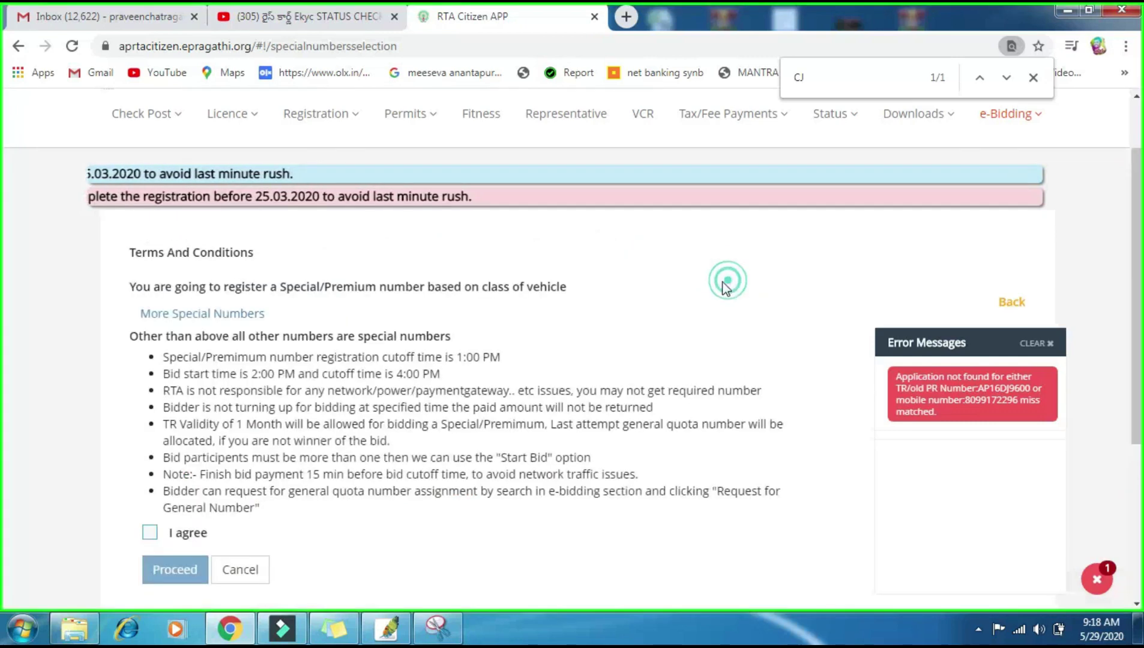
pyautogui.scroll(-1, 264, 401)
pyautogui.click(149, 449)
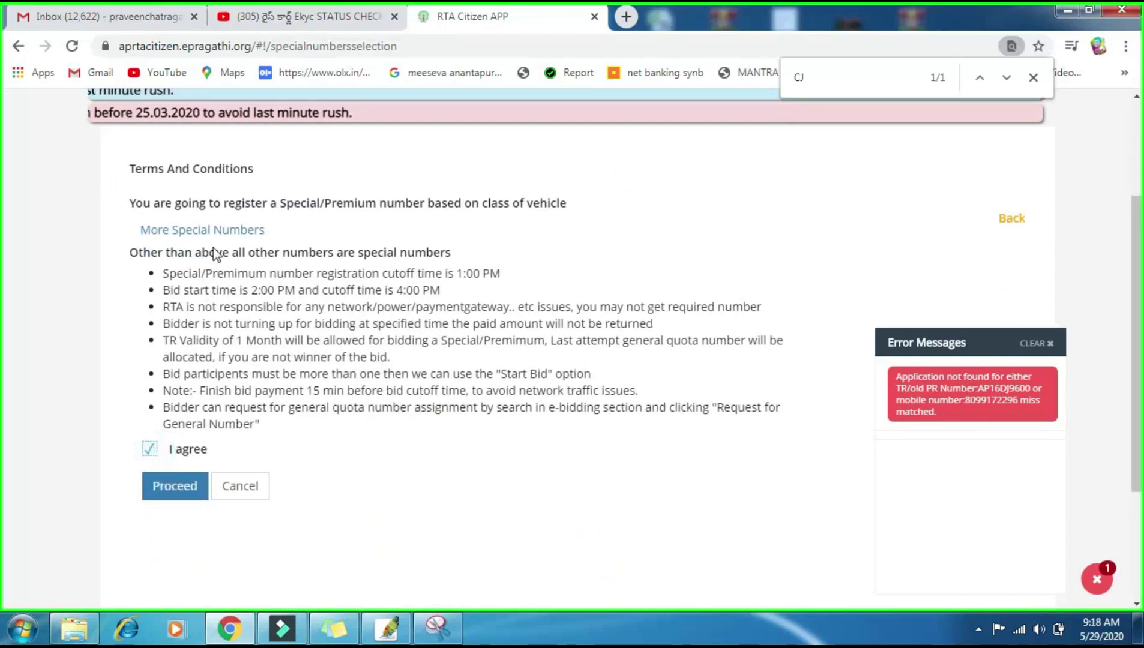
# Step: Review the Rs.50,000, Rs.30,000 and Rs.10,000 premium number lists, then proceed to the search form
pyautogui.click(216, 232)
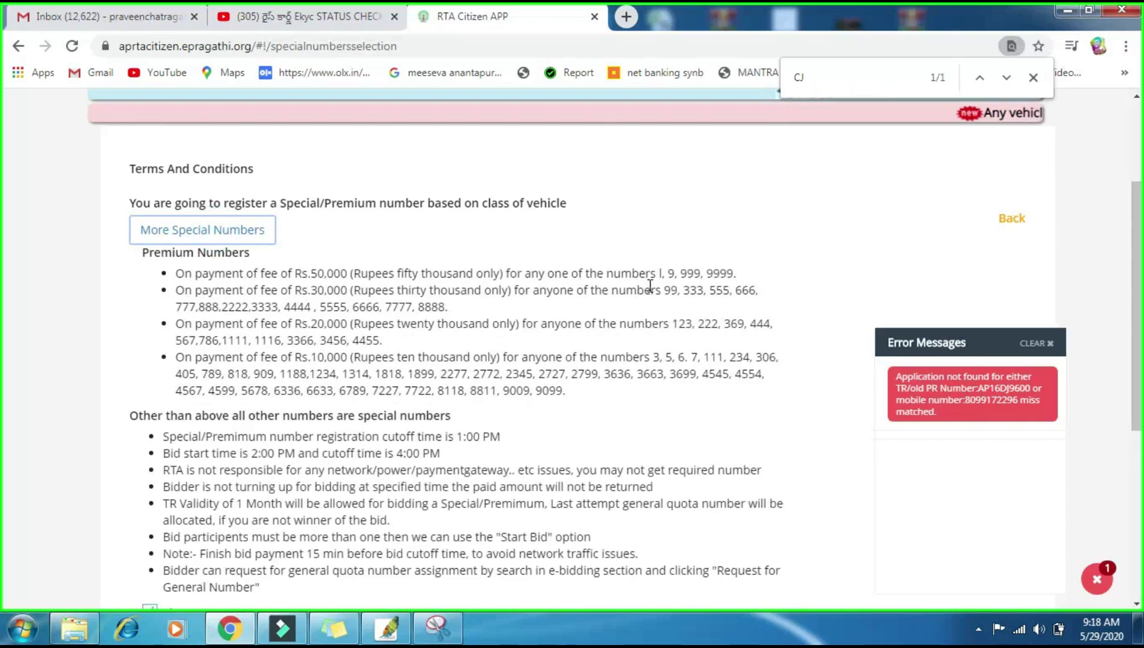
pyautogui.moveTo(656, 275); pyautogui.dragTo(737, 275)
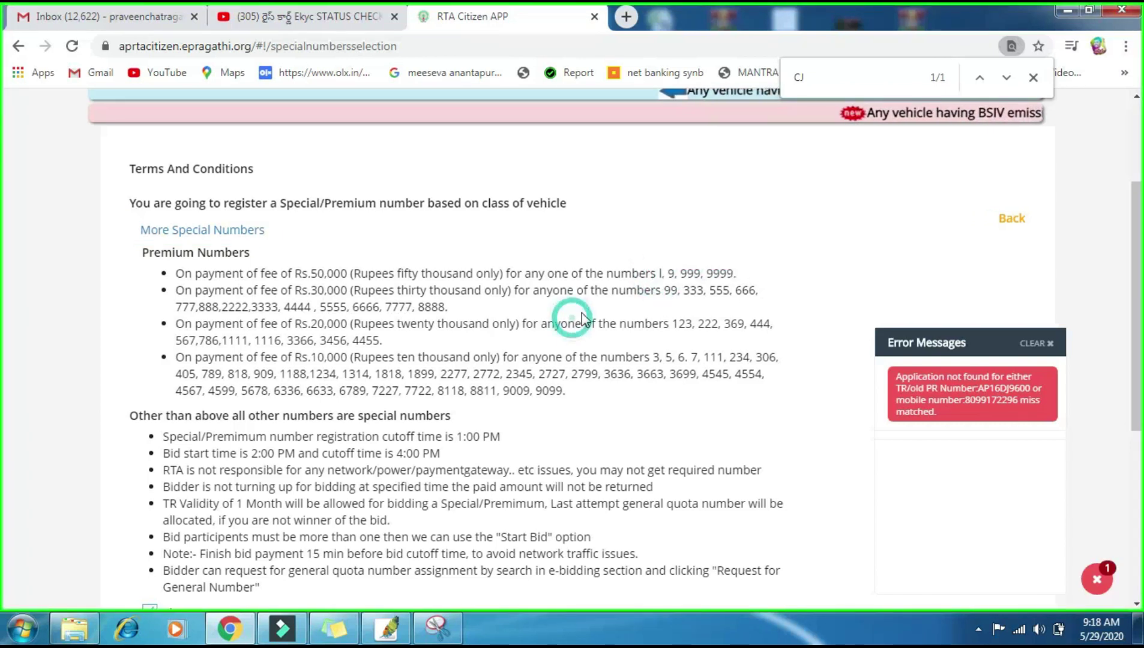
pyautogui.moveTo(671, 292); pyautogui.dragTo(798, 300)
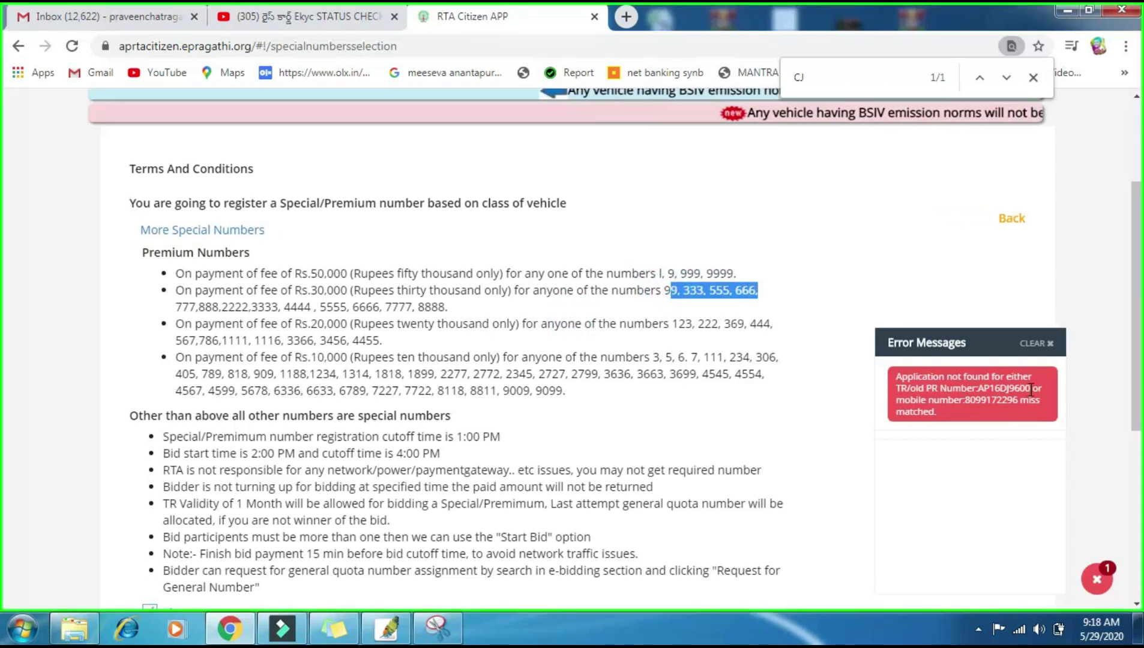
pyautogui.click(1044, 344)
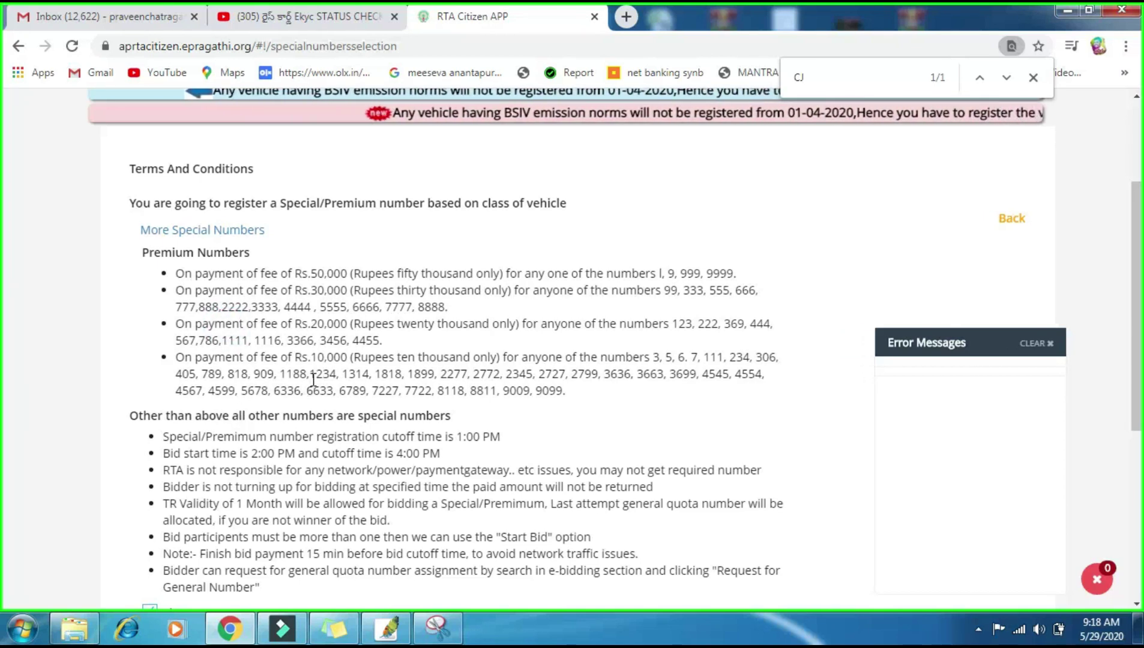
pyautogui.doubleClick(385, 374)
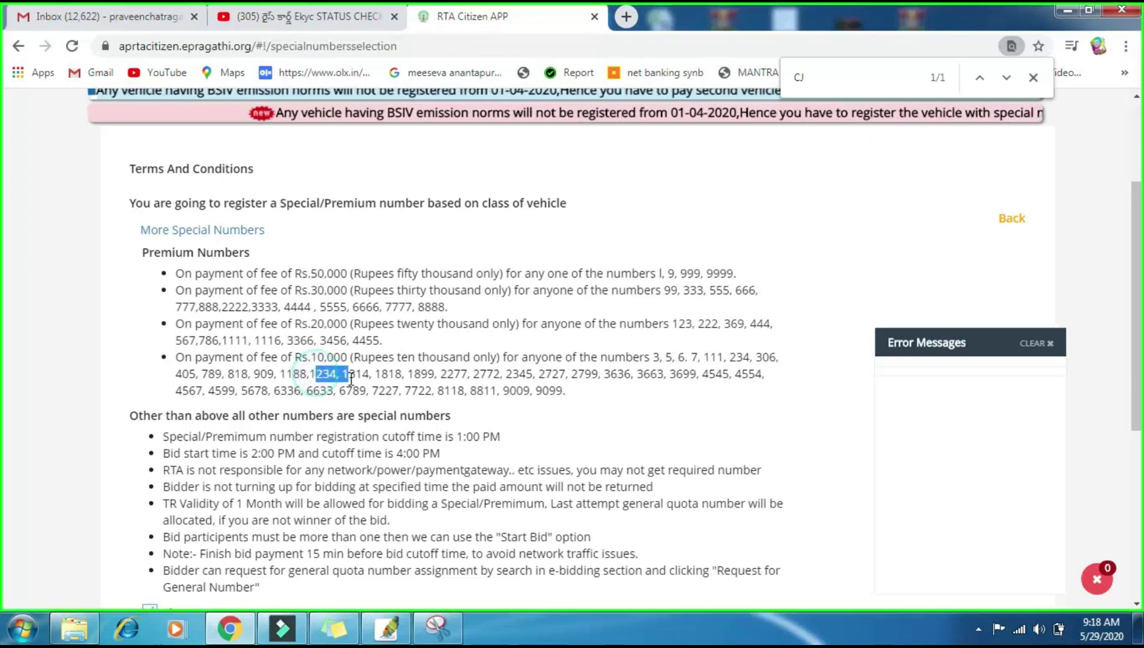
pyautogui.moveTo(404, 375); pyautogui.dragTo(631, 408)
pyautogui.click(630, 407)
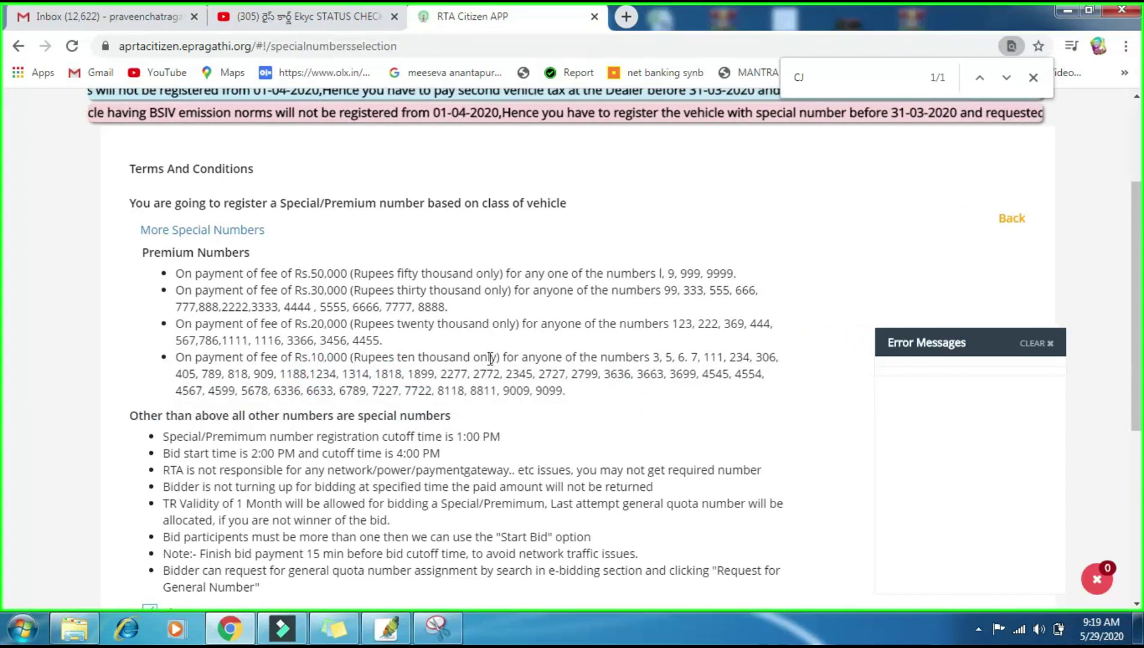
pyautogui.scroll(-4, 238, 271)
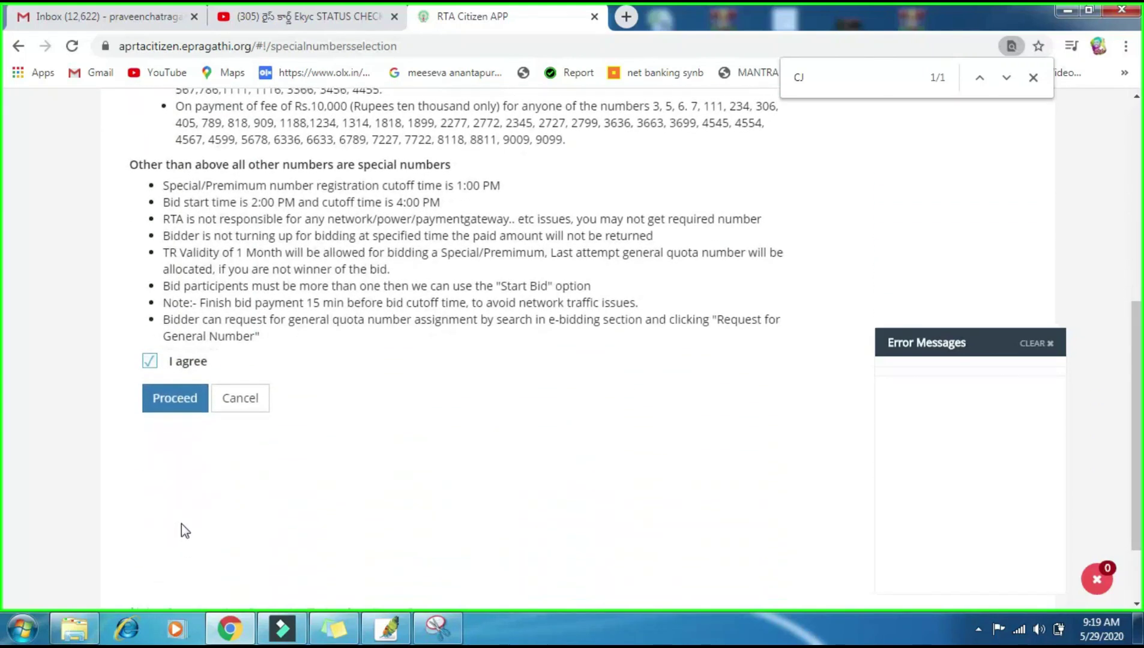
pyautogui.click(175, 399)
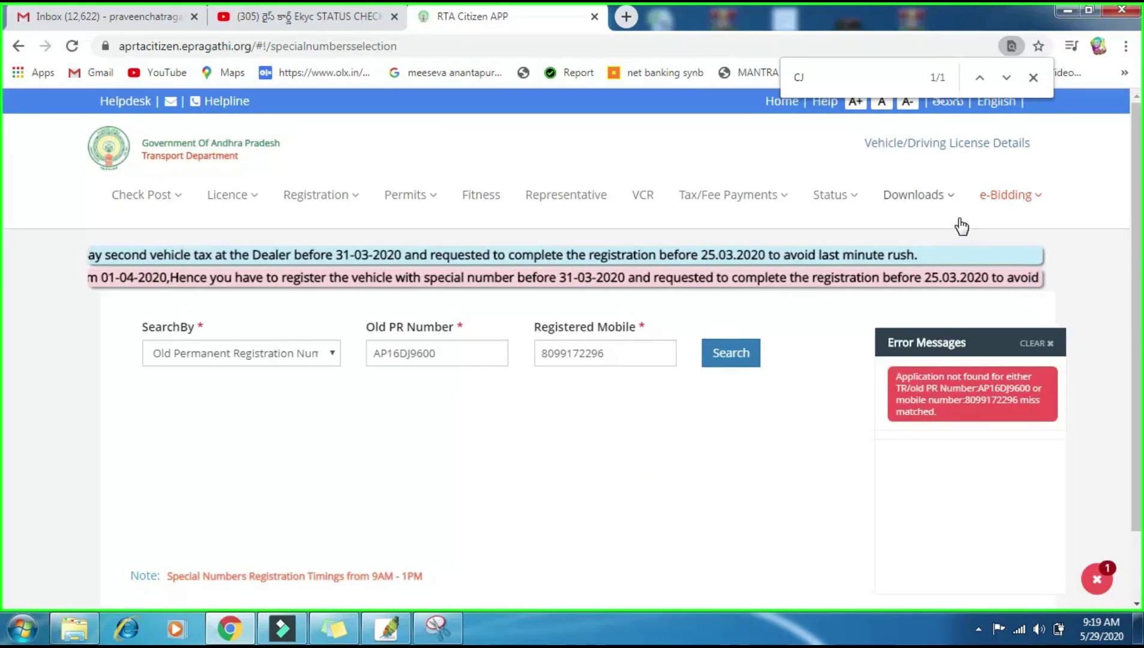
# Step: View the e-Bidding form's TR number, mobile and pass code fields, then return to options
pyautogui.click(1006, 196)
pyautogui.click(952, 249)
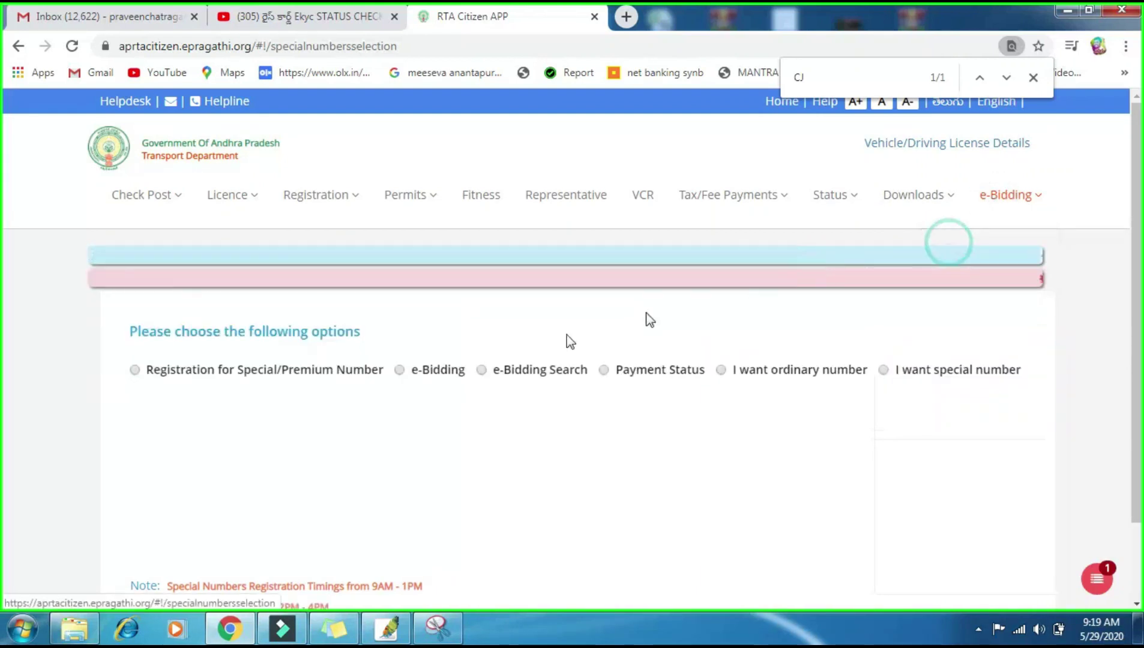
pyautogui.click(399, 371)
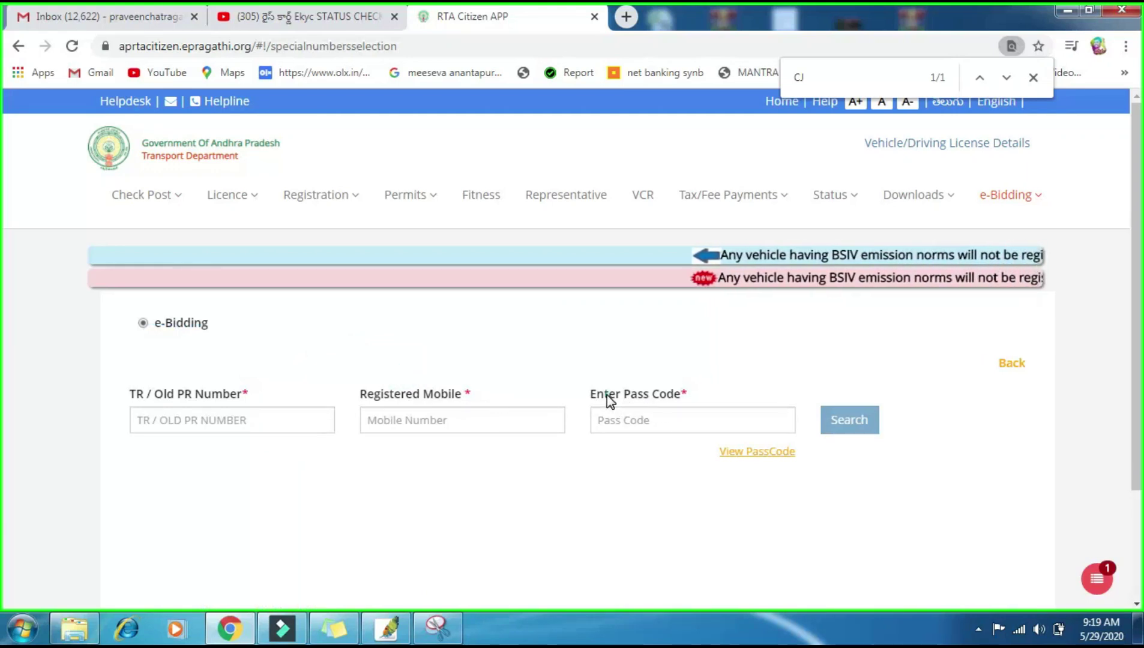
pyautogui.moveTo(607, 395); pyautogui.dragTo(677, 422)
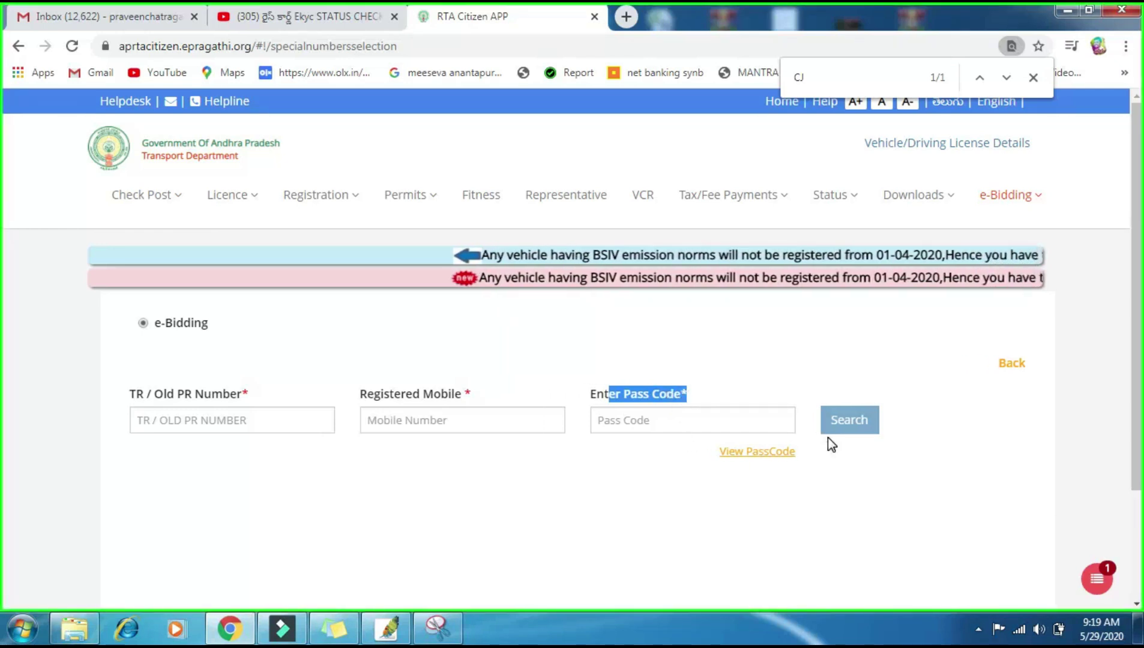
pyautogui.click(988, 197)
pyautogui.click(960, 244)
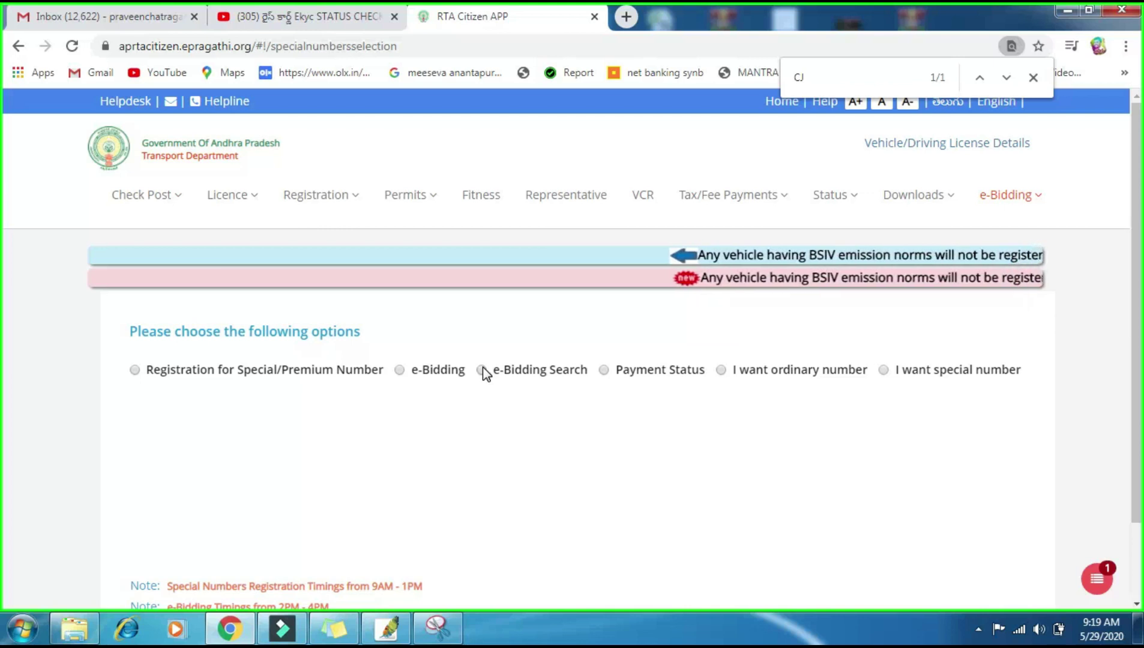
# Step: View the 'I want special number' form's TR/old PR number field, then return to the options page via e-Bidding
pyautogui.click(883, 372)
pyautogui.click(171, 414)
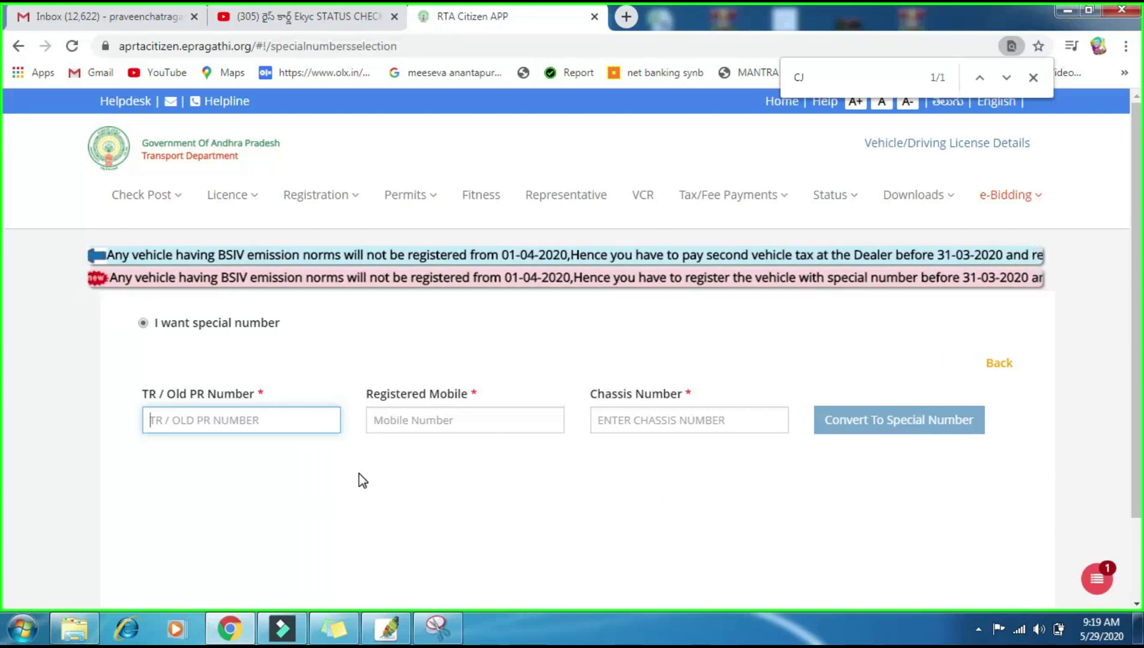
pyautogui.click(1002, 192)
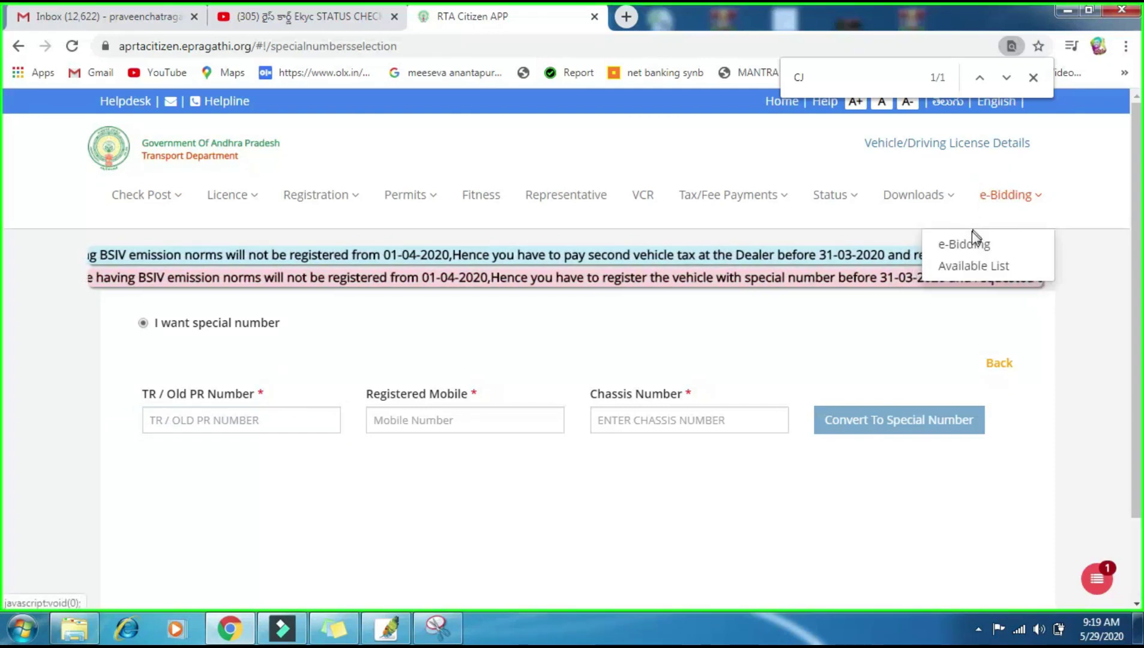
pyautogui.click(959, 243)
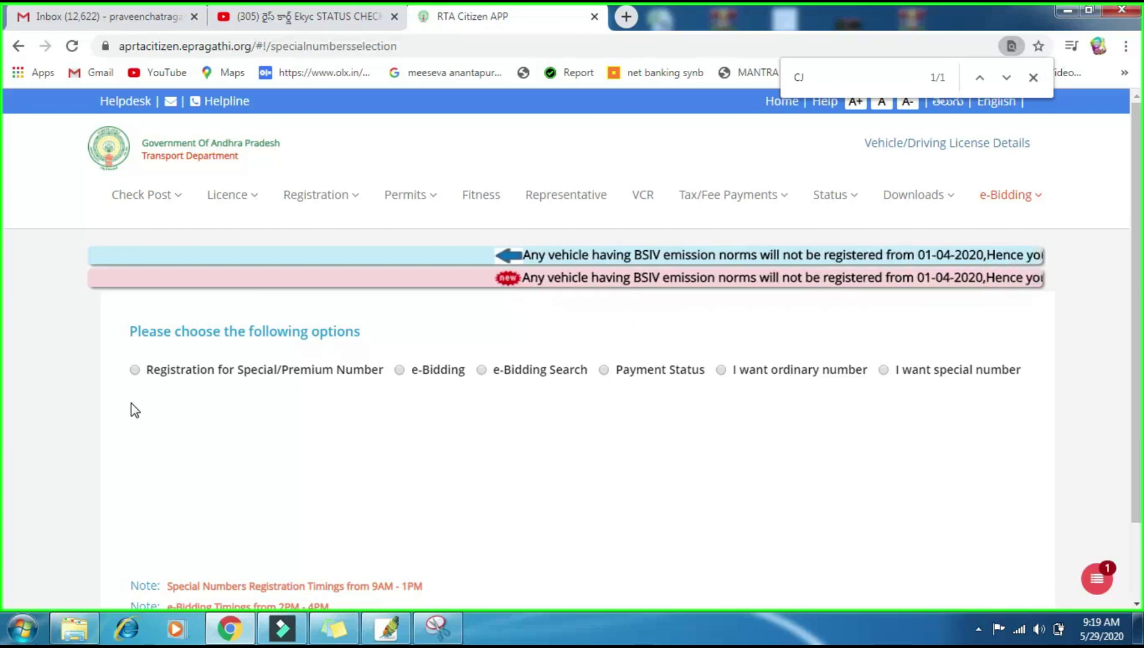
# Step: Close the find-in-page search, leaving the six special number options visible
pyautogui.scroll(-2, 4, 471)
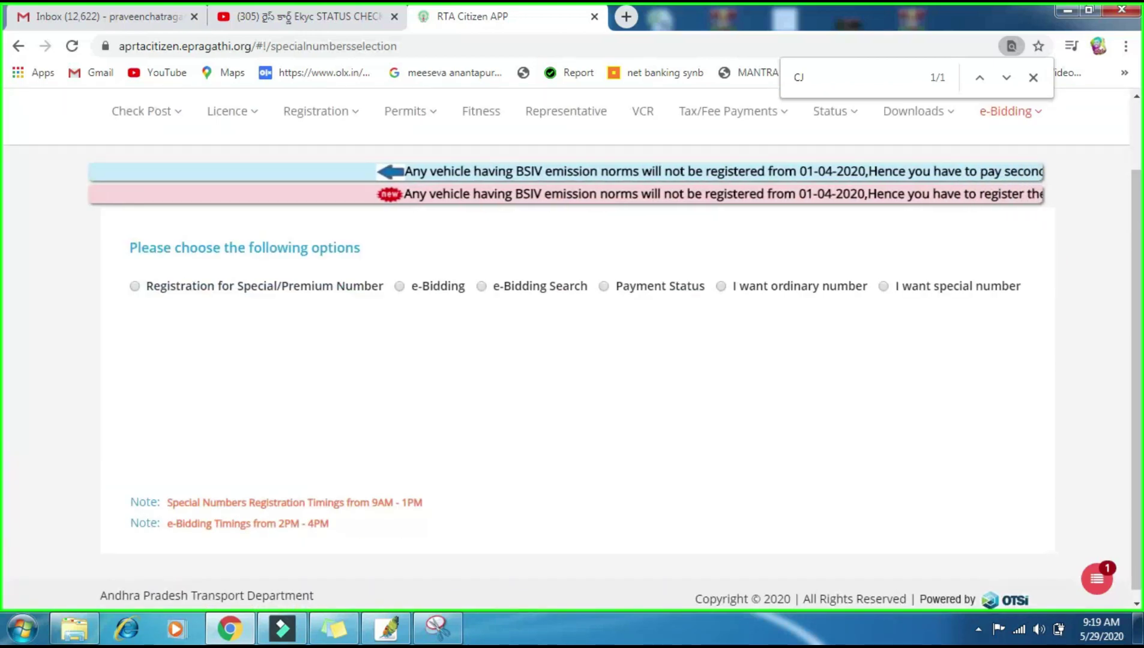
pyautogui.click(1033, 77)
pyautogui.scroll(2, 835, 396)
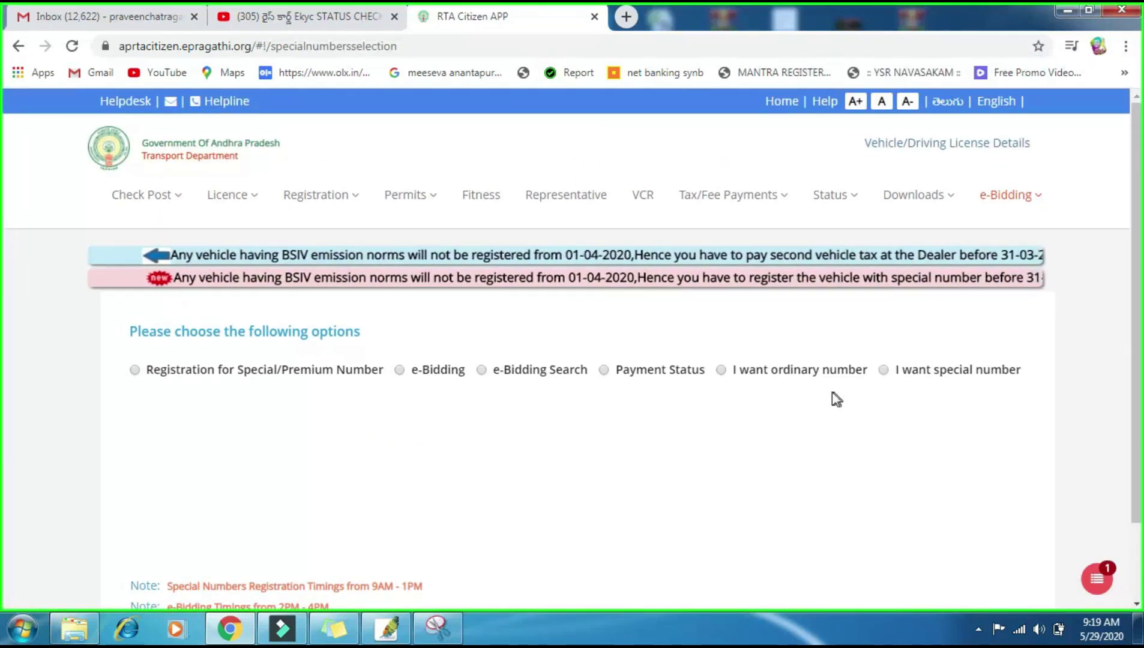